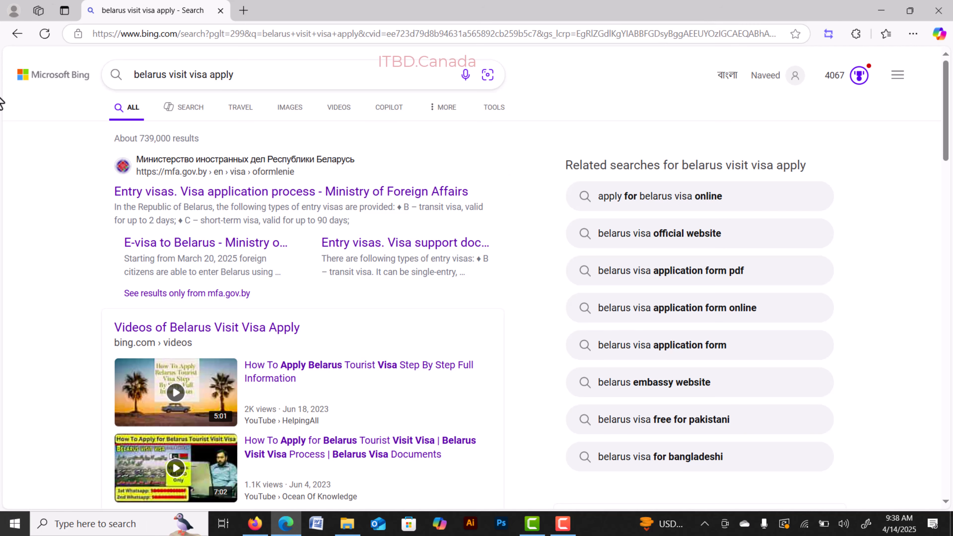
Open the Belarus Ministry of Foreign Affairs website from the search results.
click(265, 196)
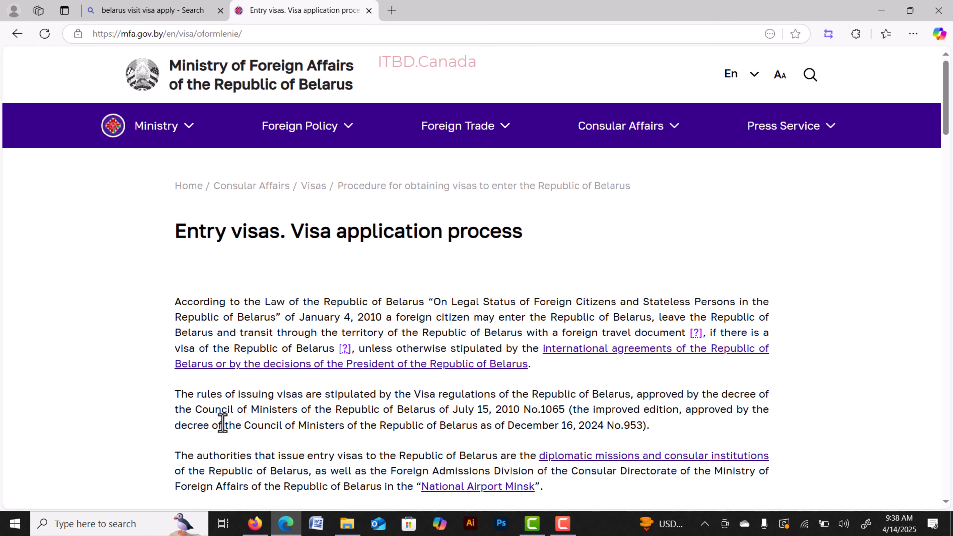
scroll(364, 321, down, 15)
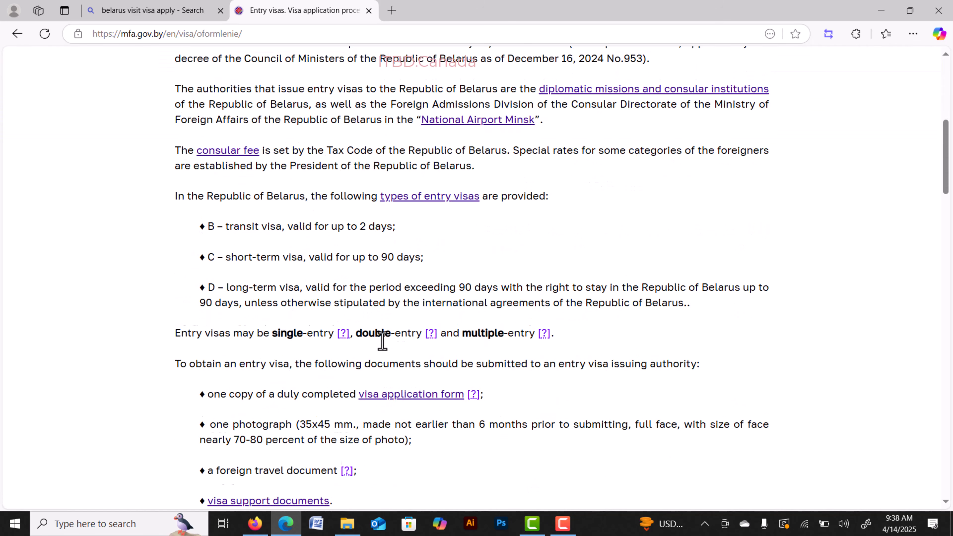
scroll(398, 372, down, 15)
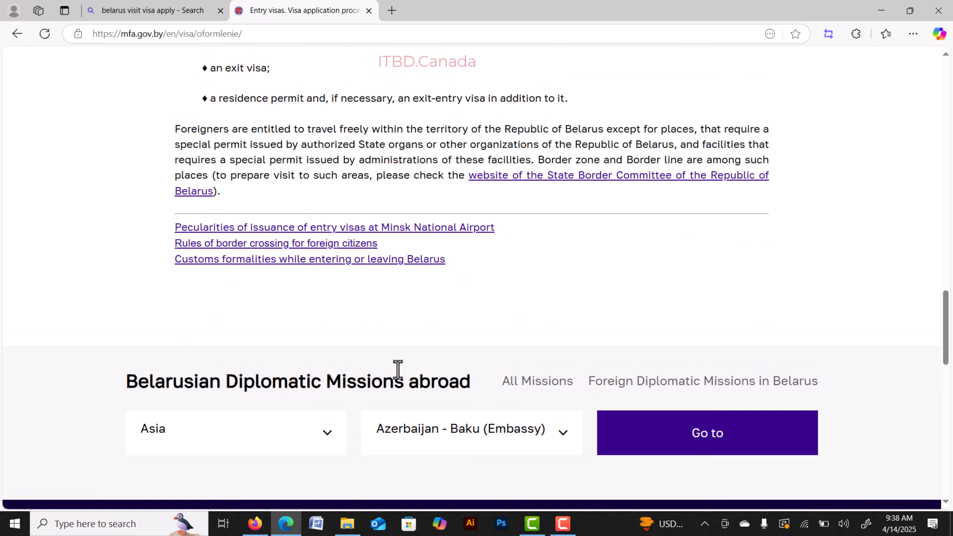
scroll(400, 376, up, 19)
scroll(402, 363, up, 20)
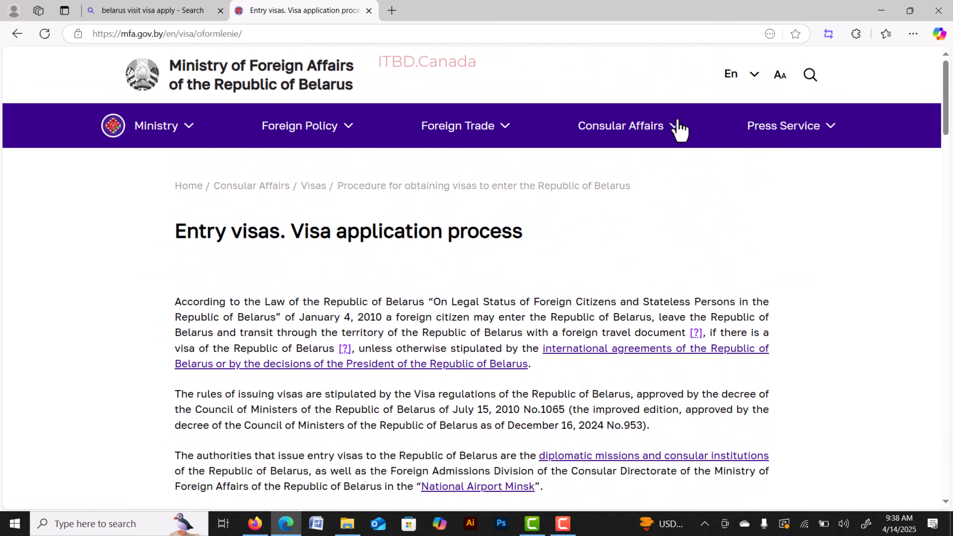
Go to Consular Affairs > Visas > 'E-visa to Belarus' and read to the fee paragraph.
mouse_move(642, 132)
mouse_move(500, 161)
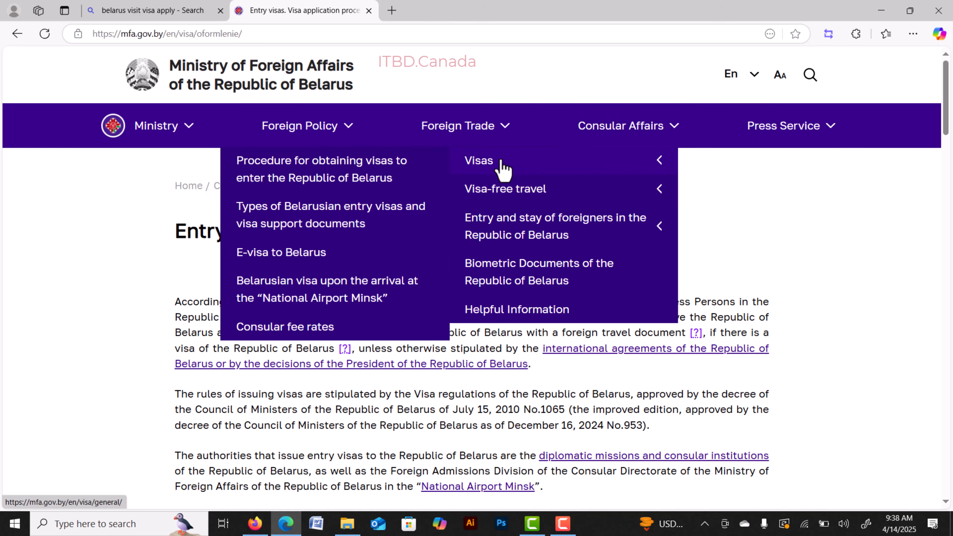
click(254, 255)
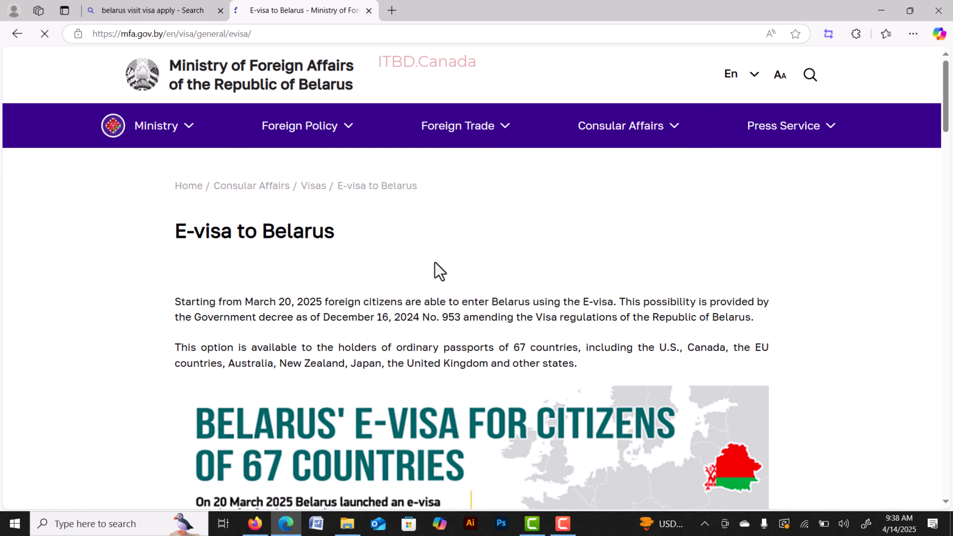
scroll(639, 236, down, 5)
scroll(640, 236, down, 13)
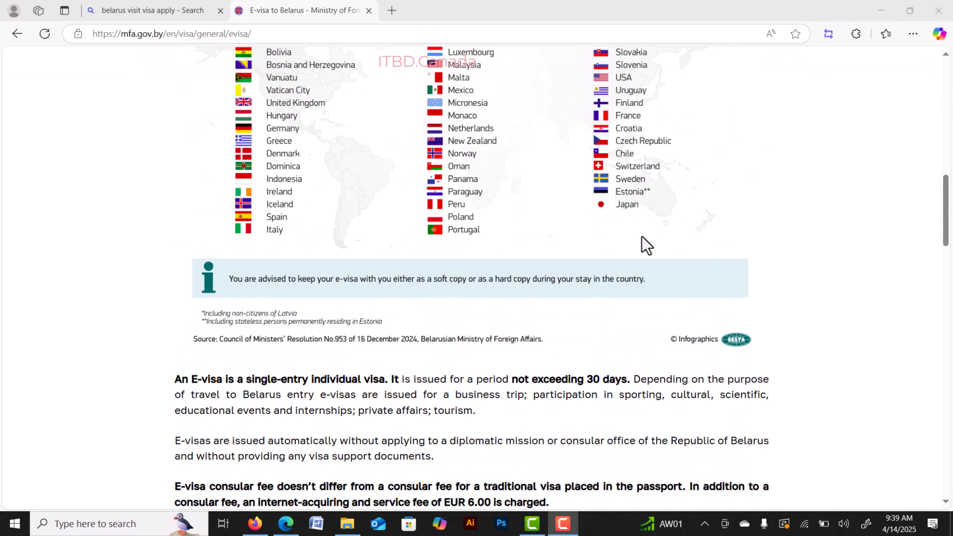
scroll(646, 246, down, 12)
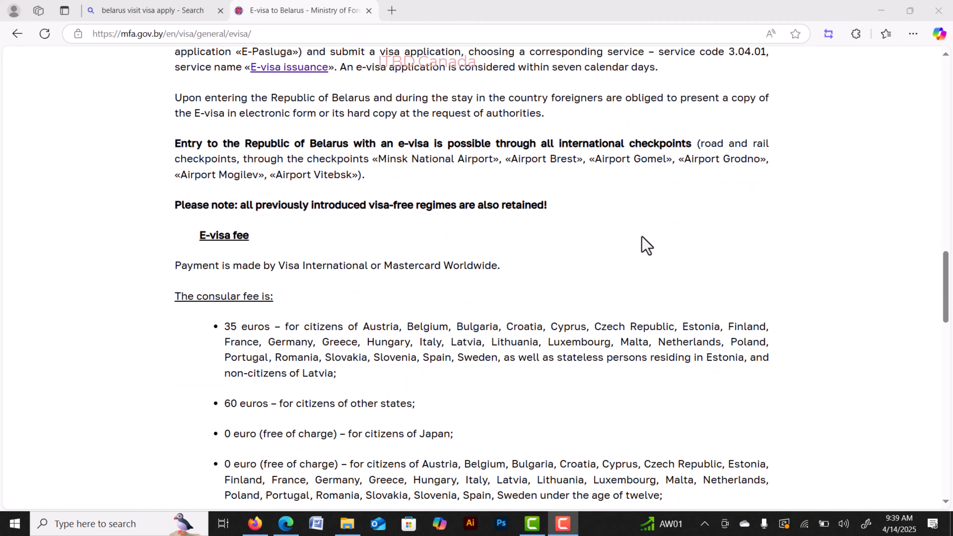
scroll(643, 235, down, 9)
scroll(641, 237, up, 14)
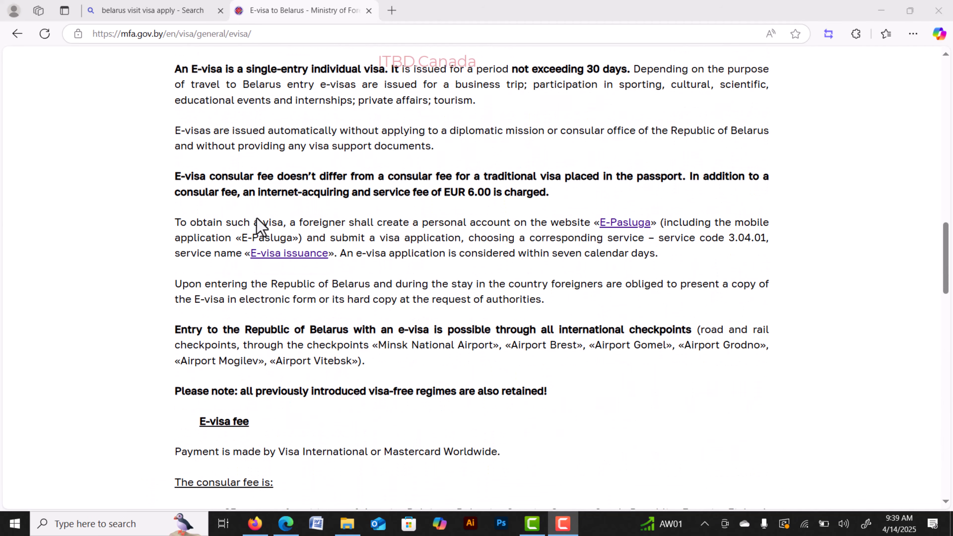
Open the E-visa issuance service (3.04.01) and choose Receive to reach the login page.
click(273, 258)
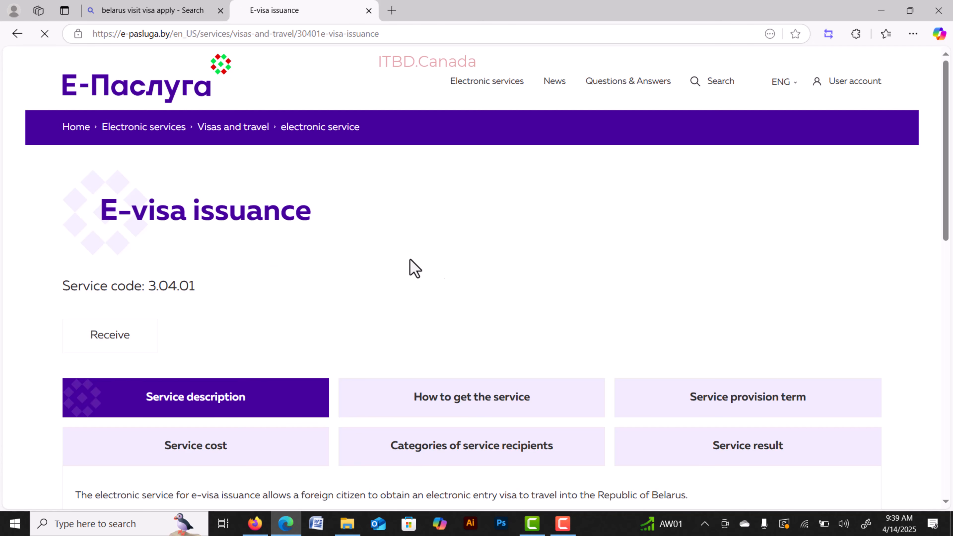
scroll(450, 273, down, 2)
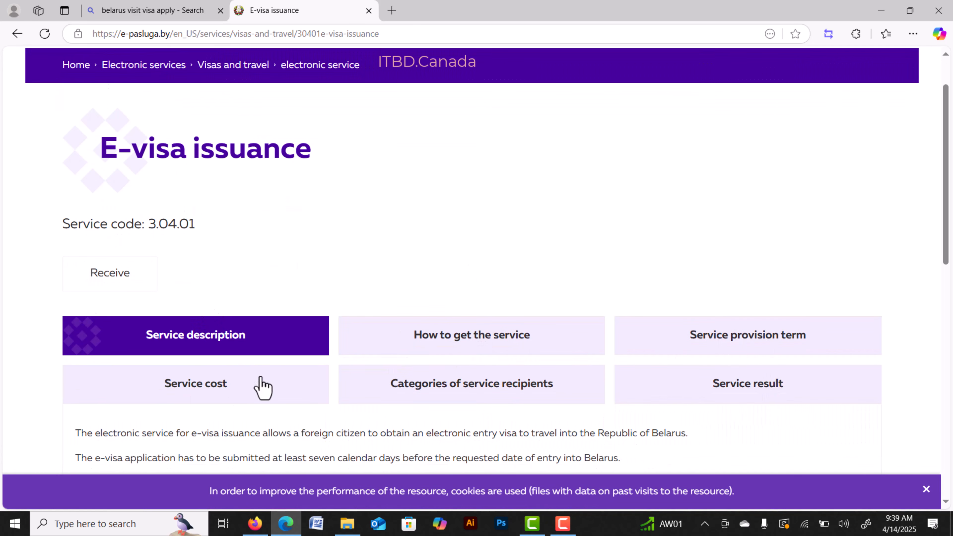
click(101, 274)
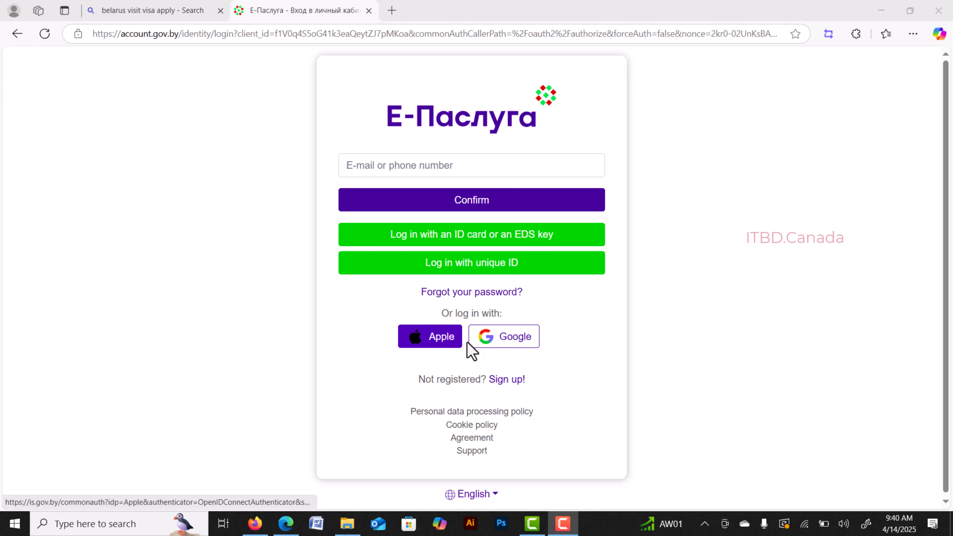
Fill in the sign-up form with Seychelles as residence and confirm the phone's SMS code.
click(506, 380)
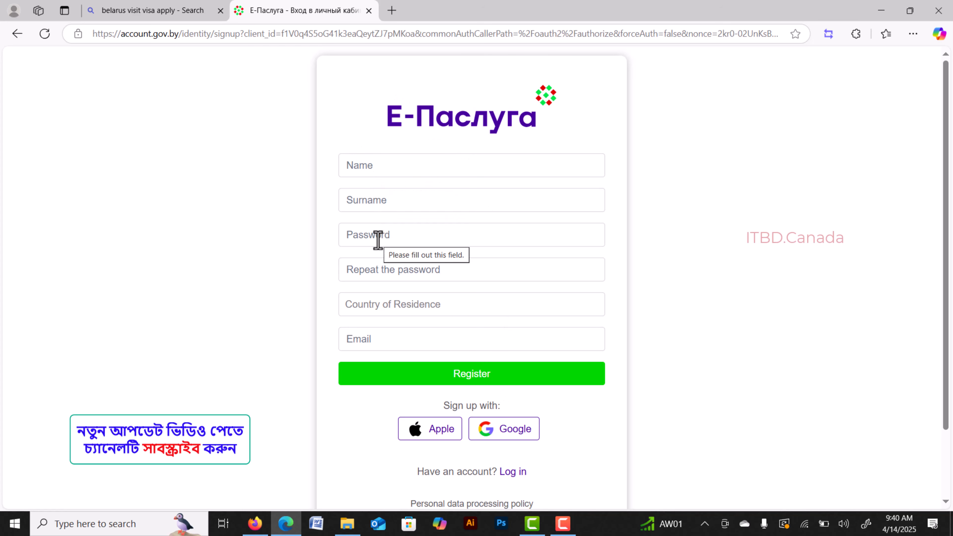
click(411, 306)
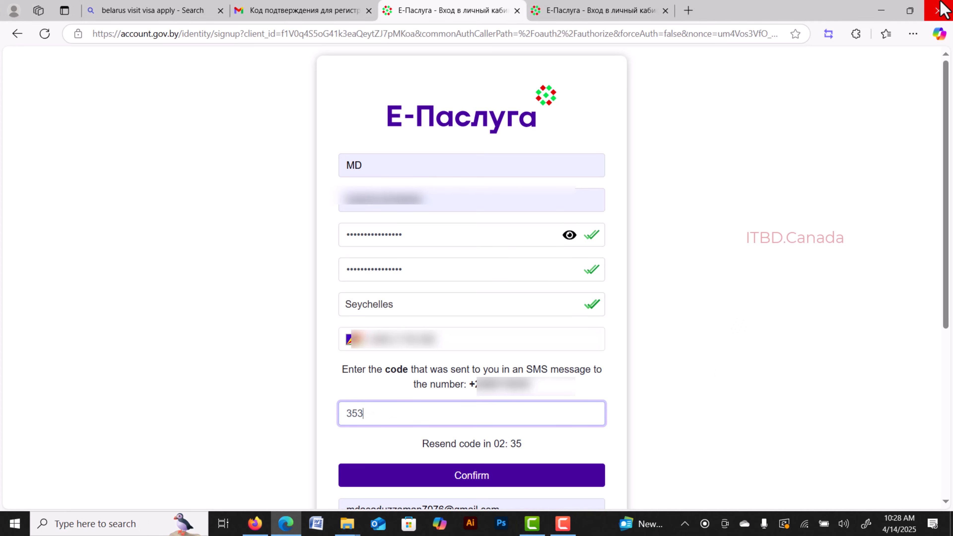
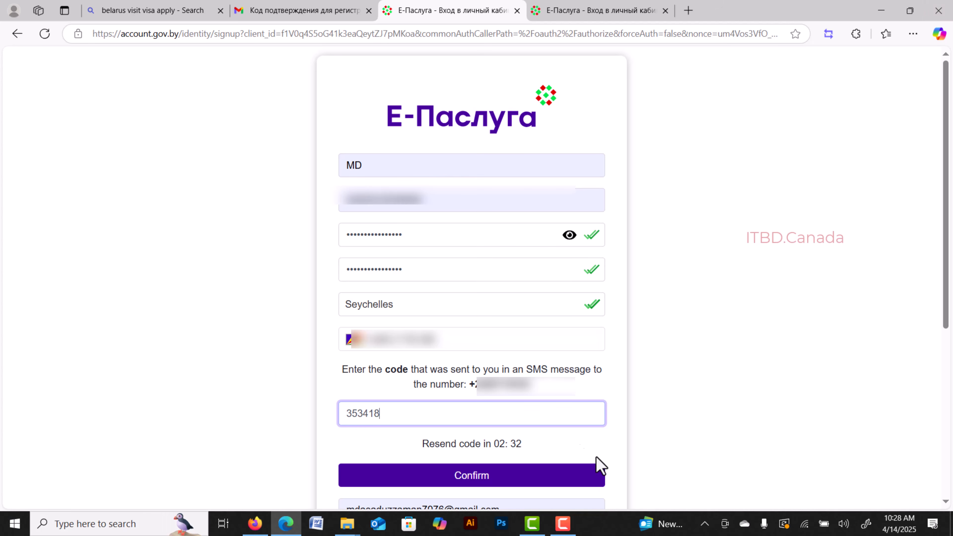
click(476, 484)
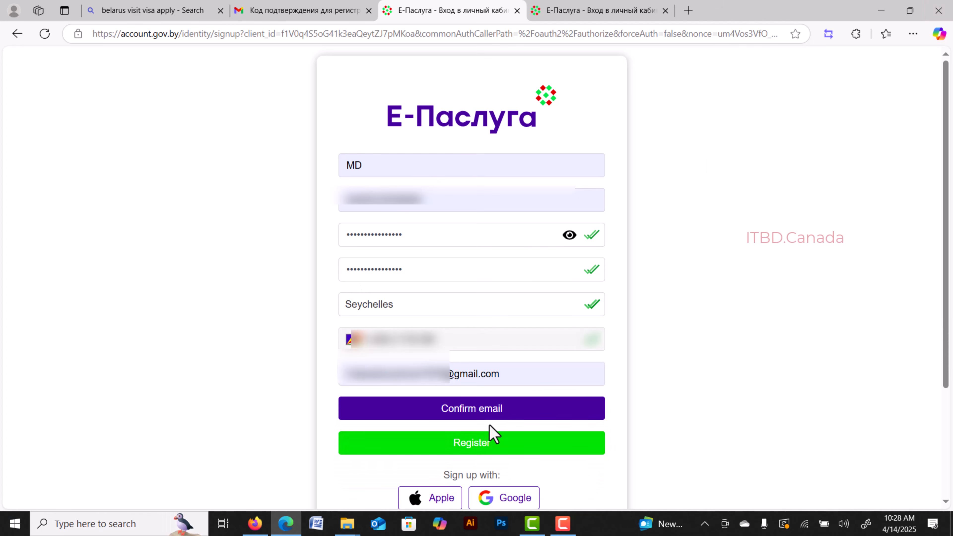
Verify the e-mail with the code from the Gmail message and complete registration.
click(486, 409)
key(ctrl+shift+Tab)
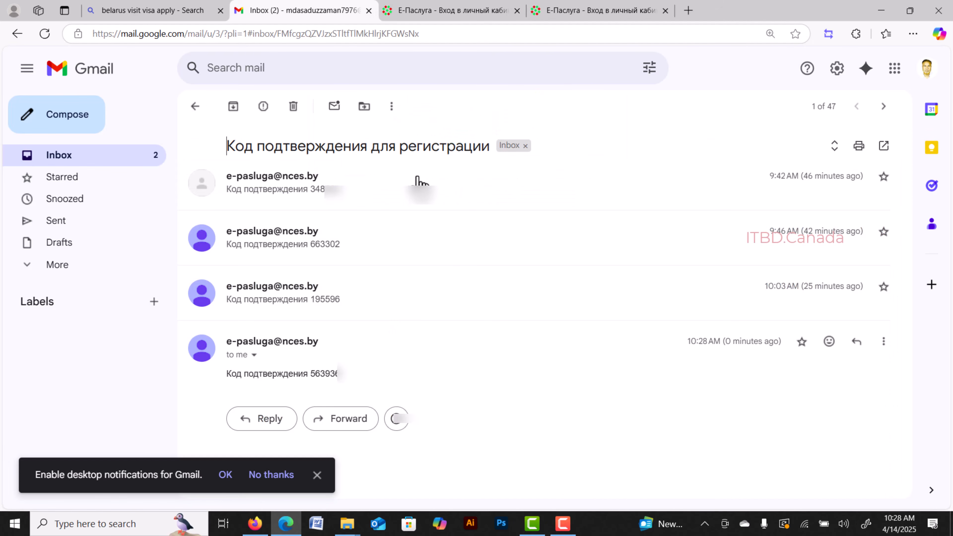
double_click(334, 374)
key(ctrl+c)
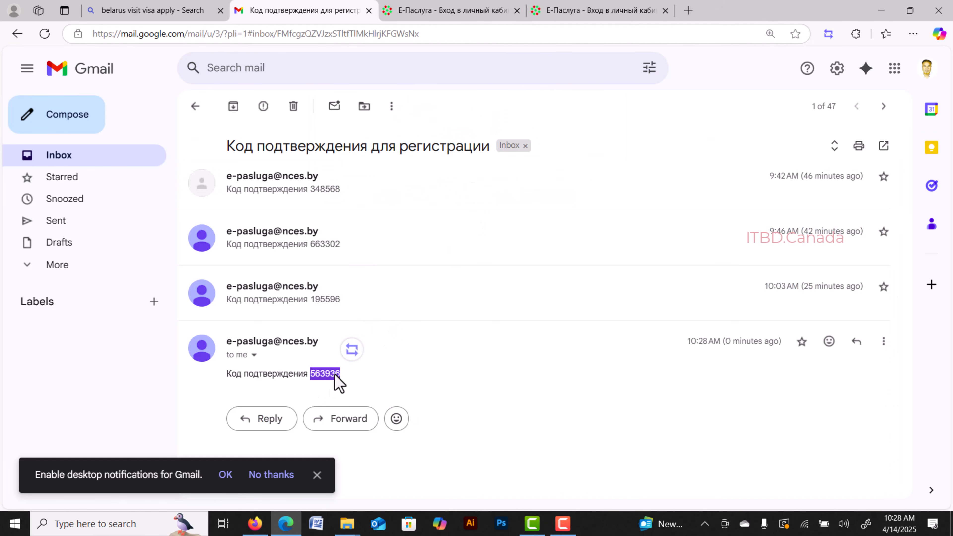
click(477, 11)
key(ctrl+v)
click(482, 393)
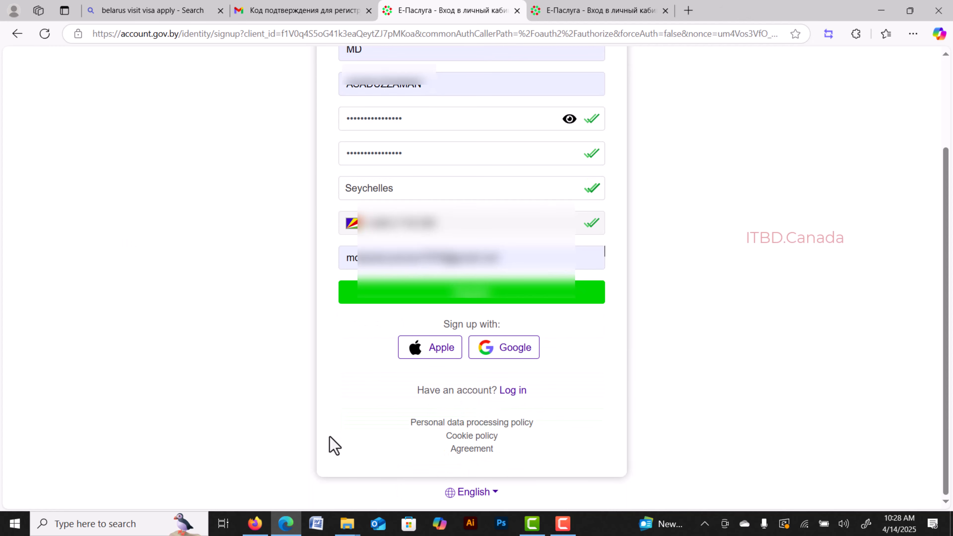
click(497, 290)
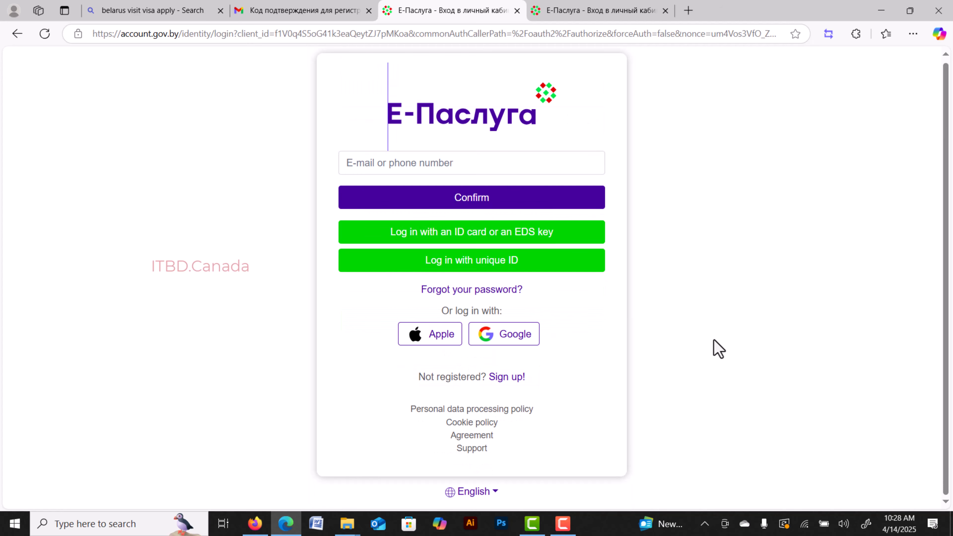
Submit the login e-mail and confirm it with the code e-mailed to Gmail.
click(397, 163)
text(+2)
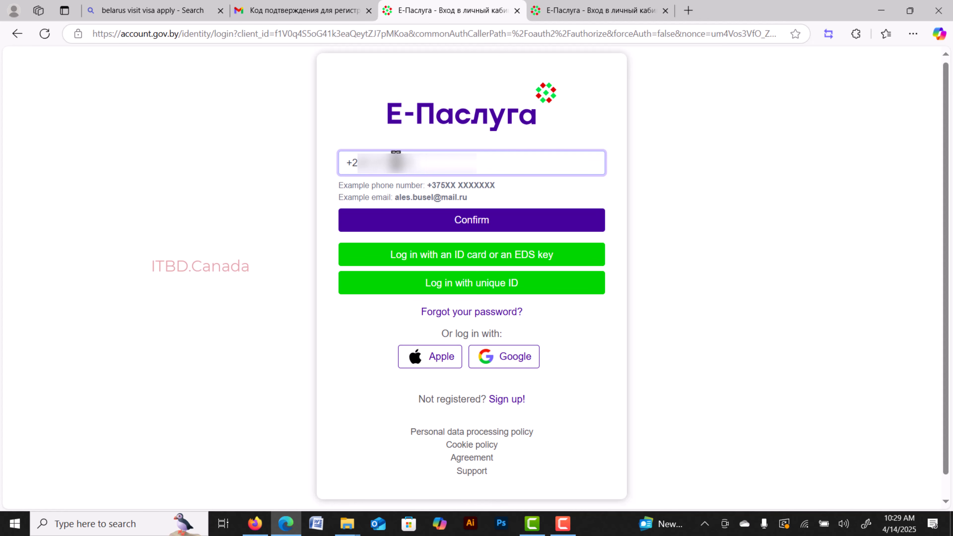
click(465, 225)
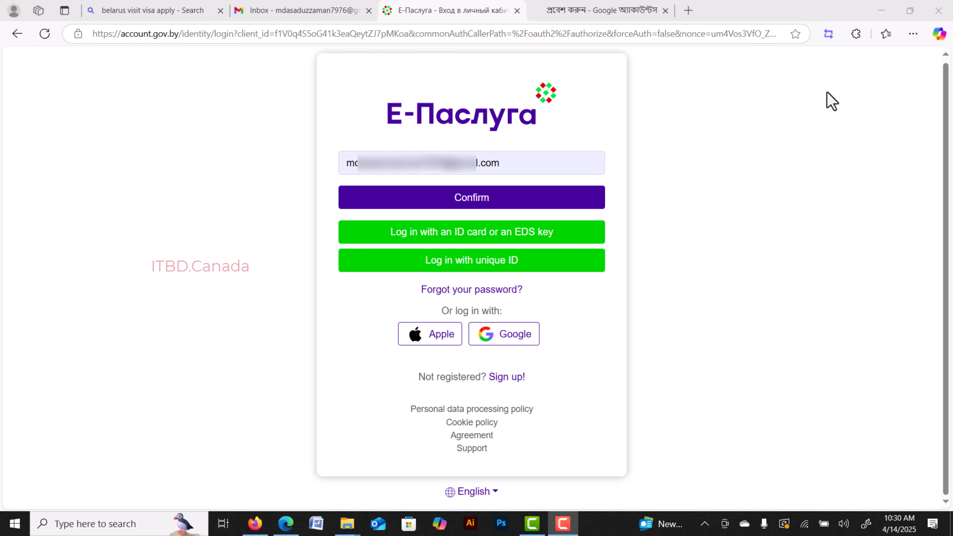
click(456, 200)
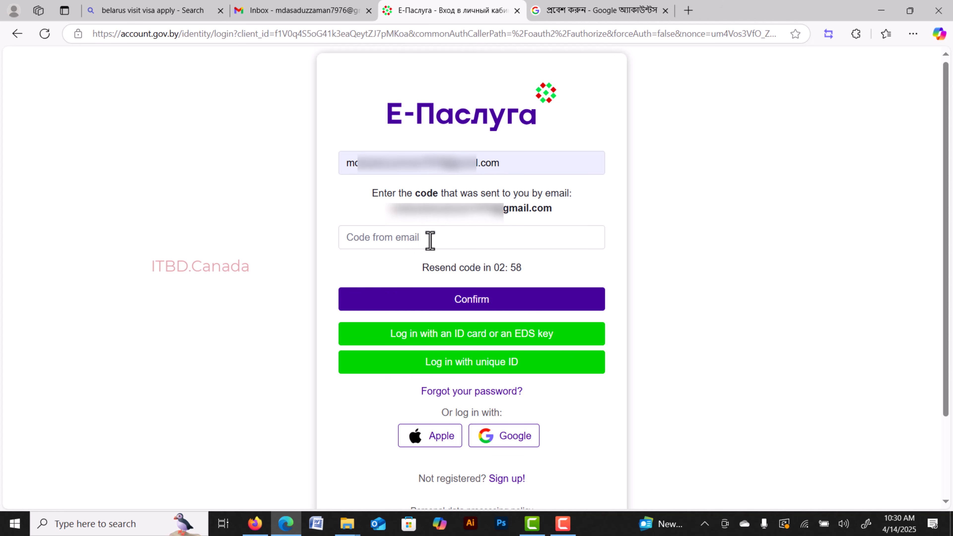
key(ctrl+shift+Tab)
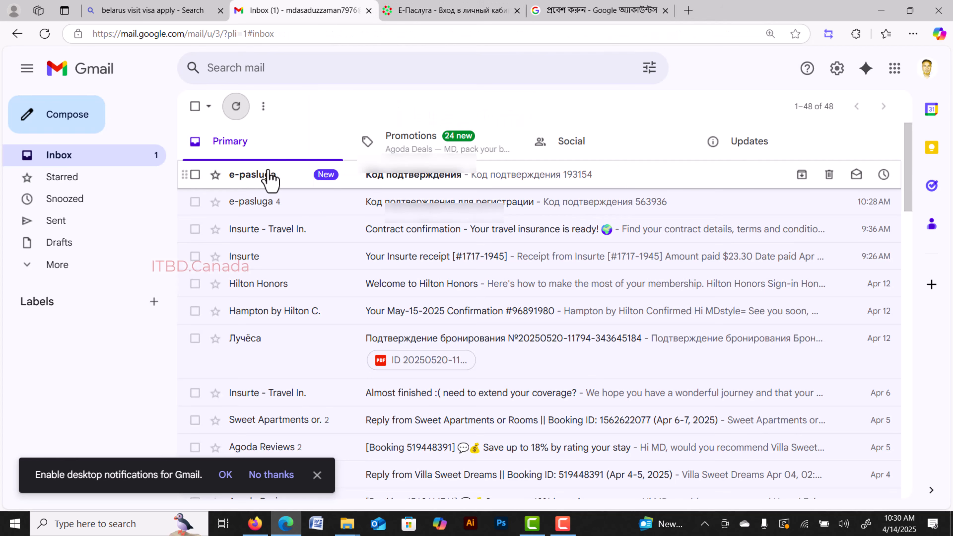
click(268, 176)
double_click(323, 208)
key(ctrl+c)
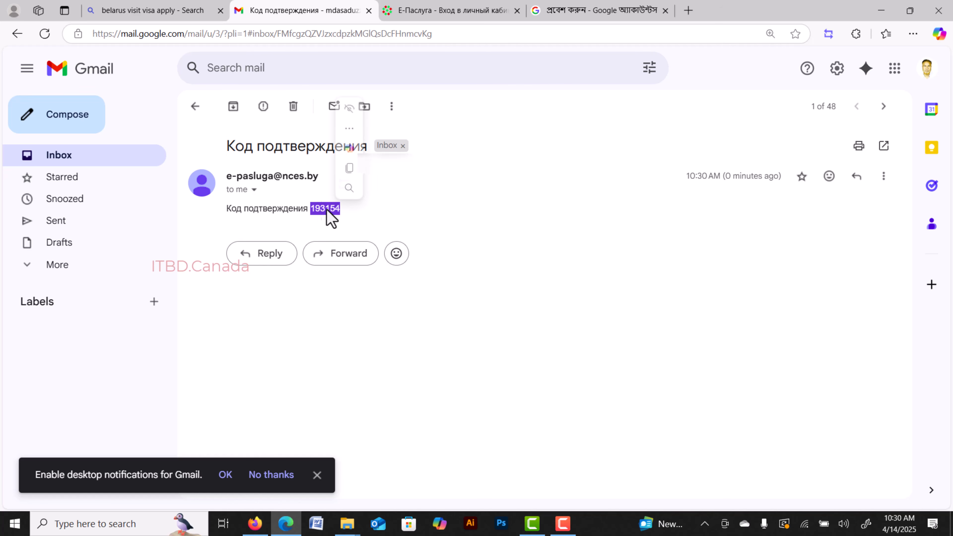
click(482, 10)
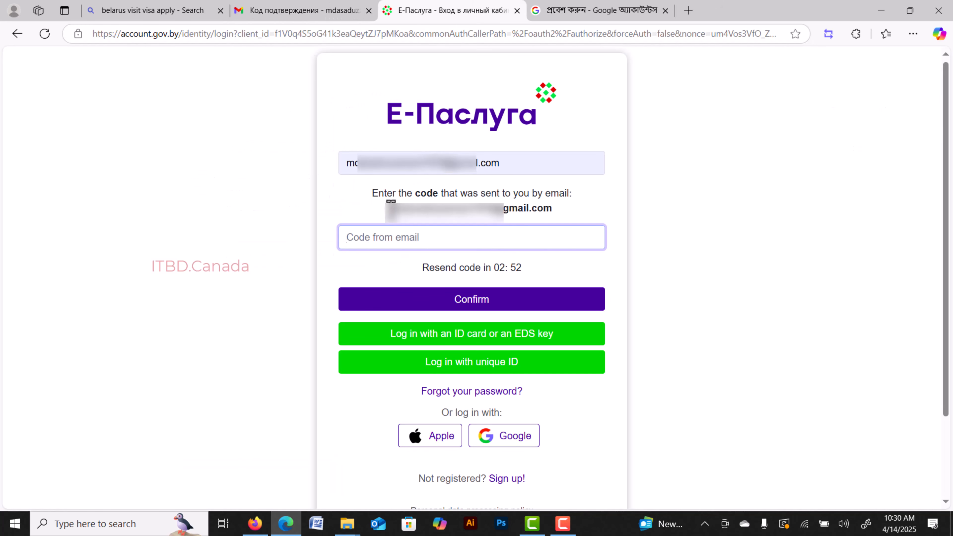
key(ctrl+v)
click(472, 303)
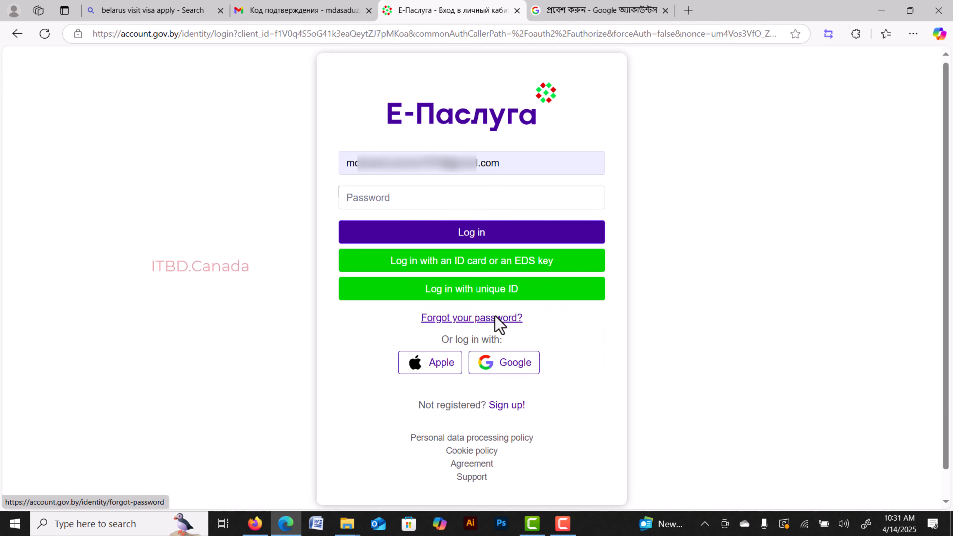
Enter the account password and log in.
click(371, 201)
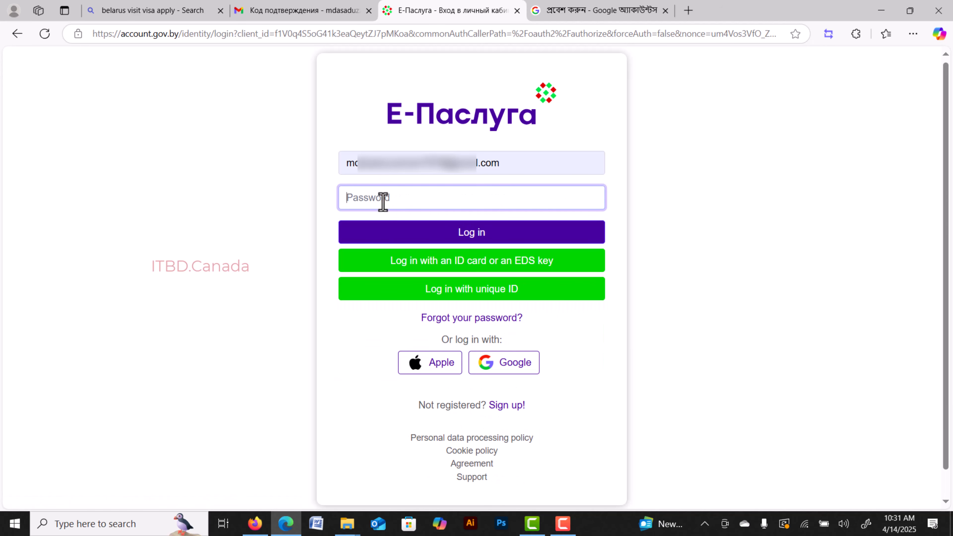
text(•)
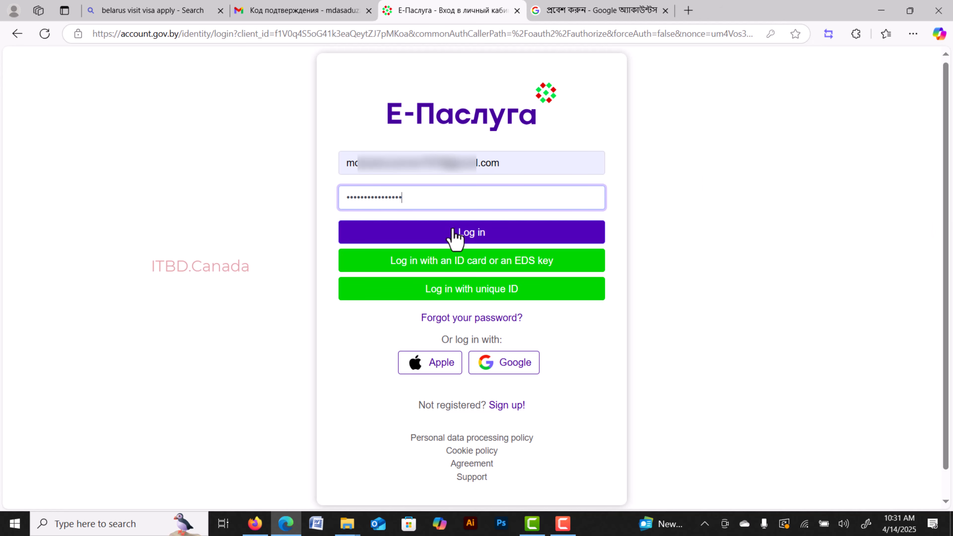
click(479, 239)
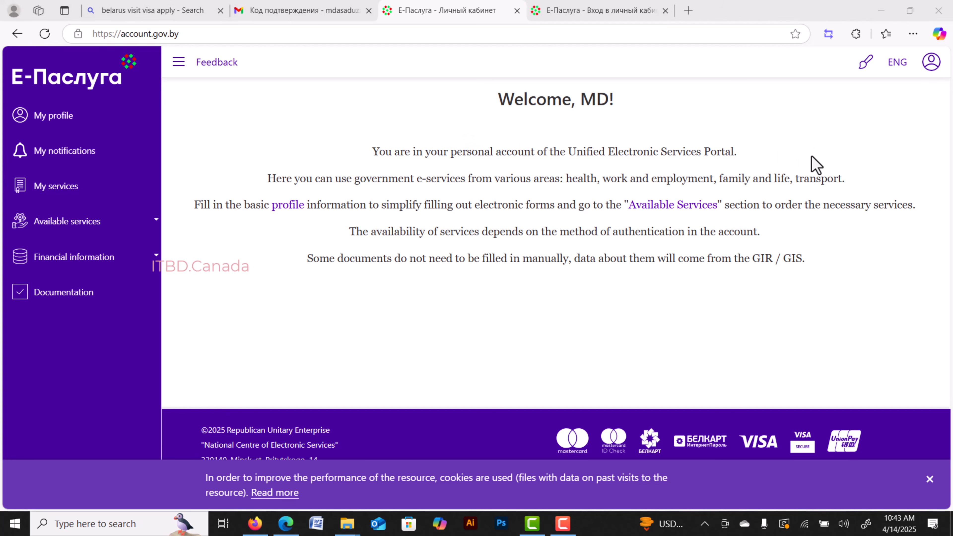
Search All services for 'visa' and open the E-visa issuance (3.04.01) service card.
click(589, 154)
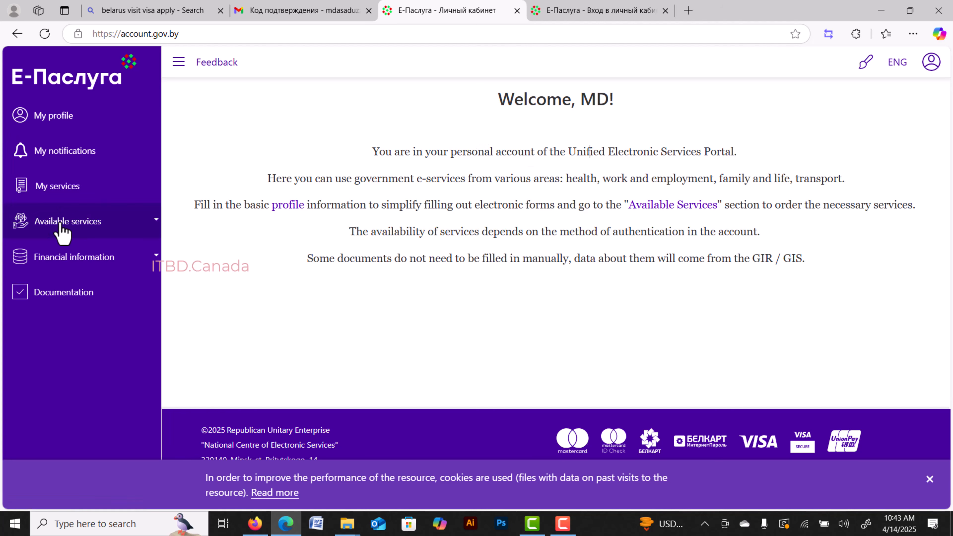
click(69, 224)
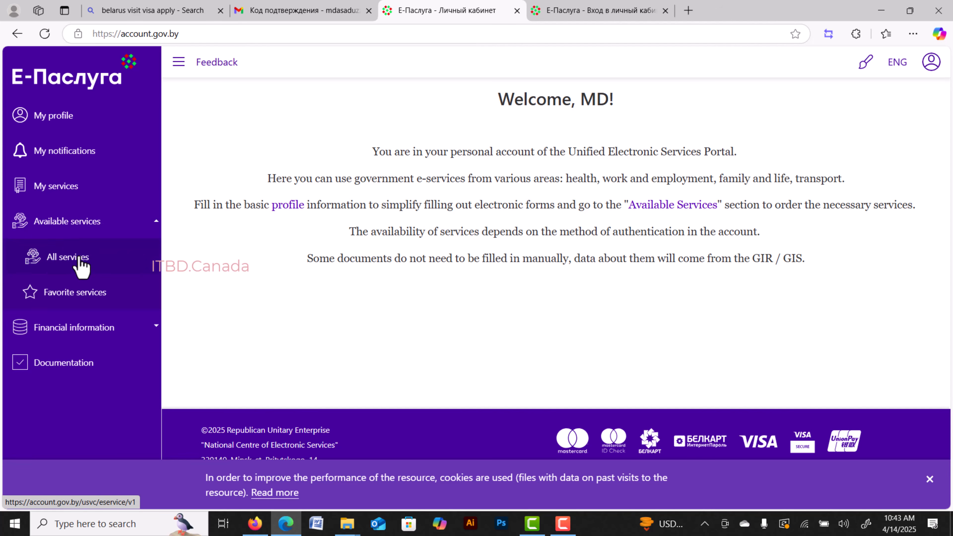
click(80, 263)
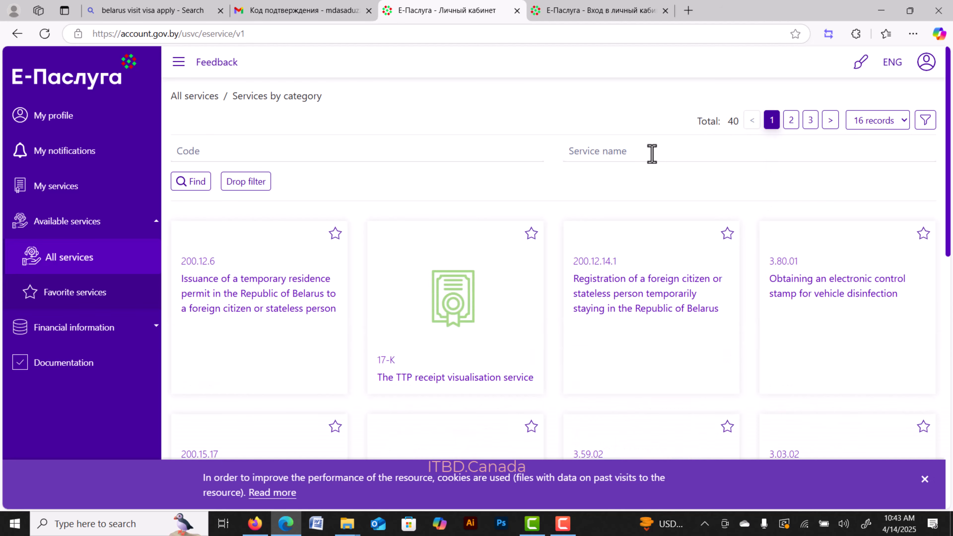
click(651, 152)
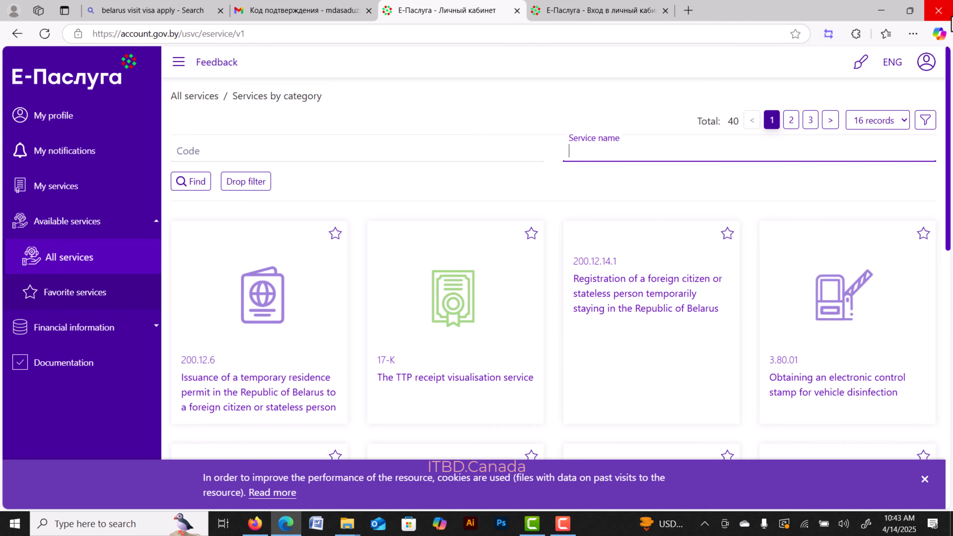
text(visa)
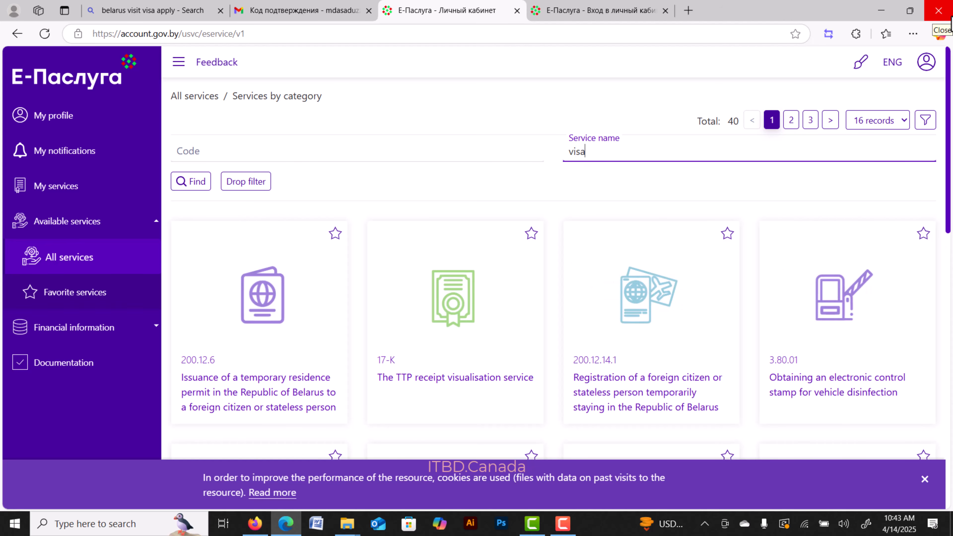
key(Return)
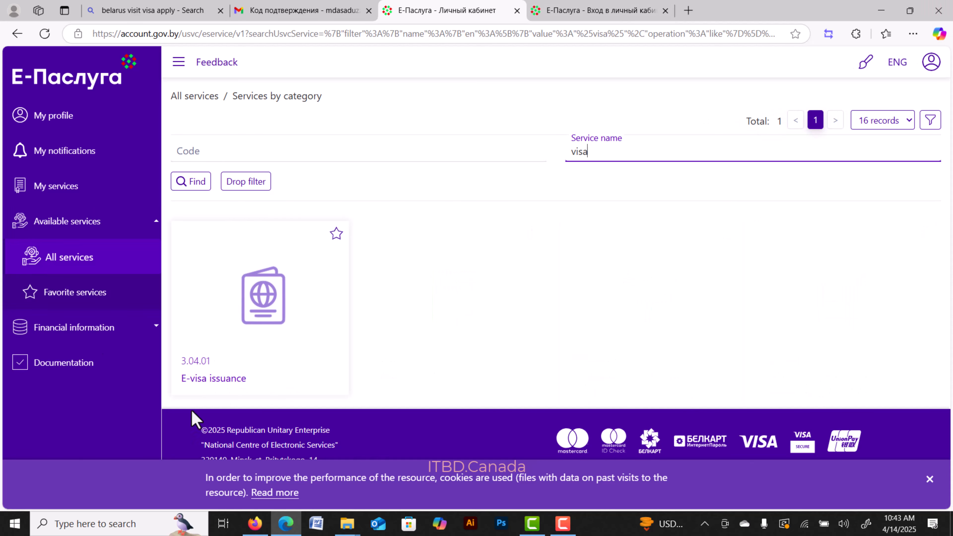
click(212, 379)
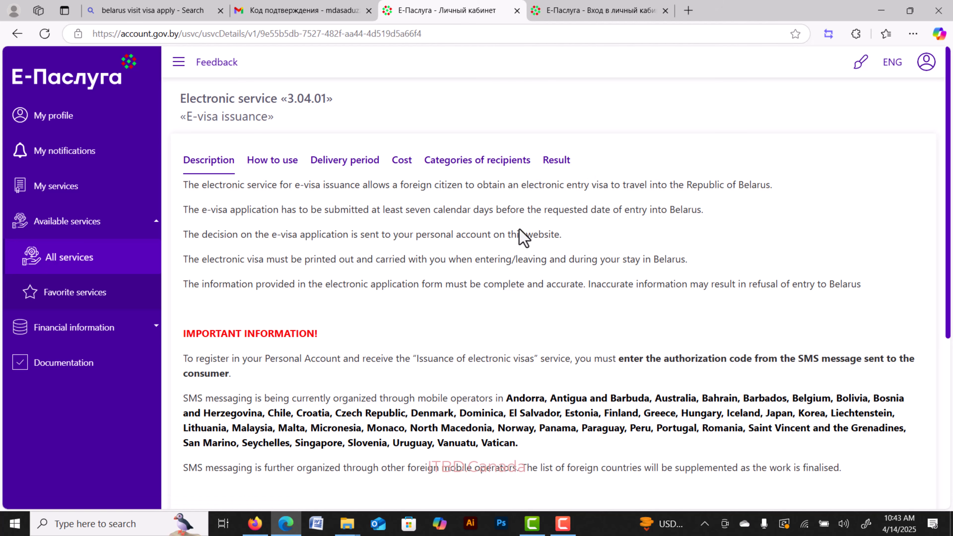
Order the E-visa issuance service from its description page.
scroll(510, 244, down, 5)
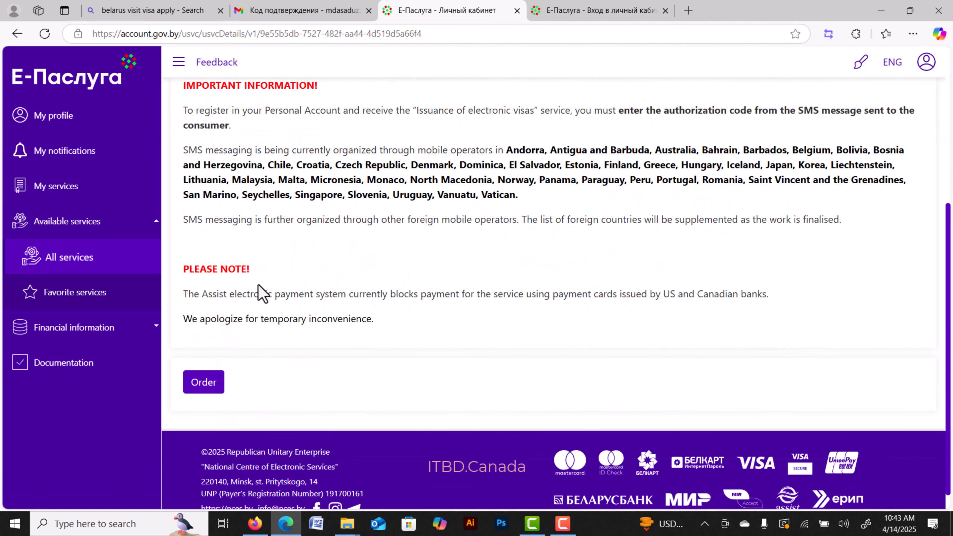
click(222, 380)
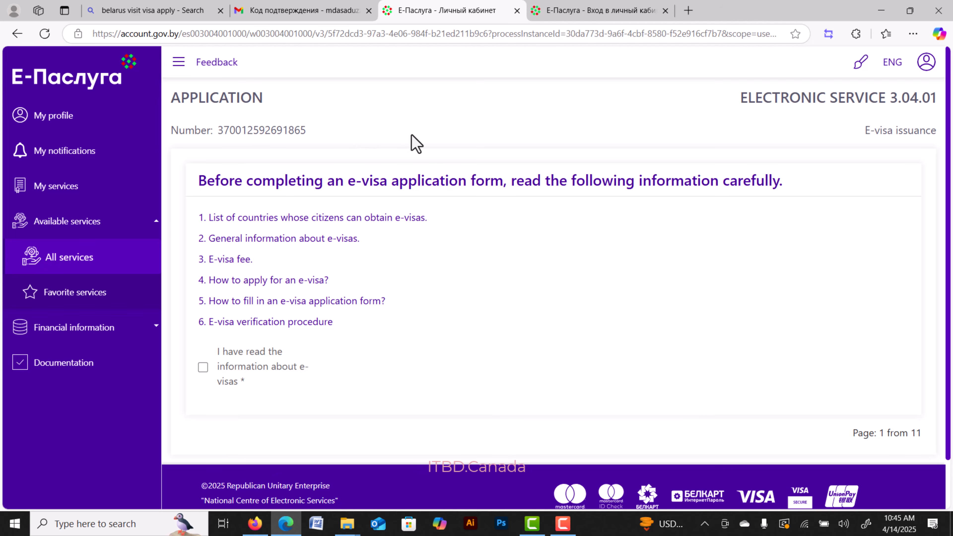
Confirm having read the e-visa information and review the surname and first name fields.
click(203, 367)
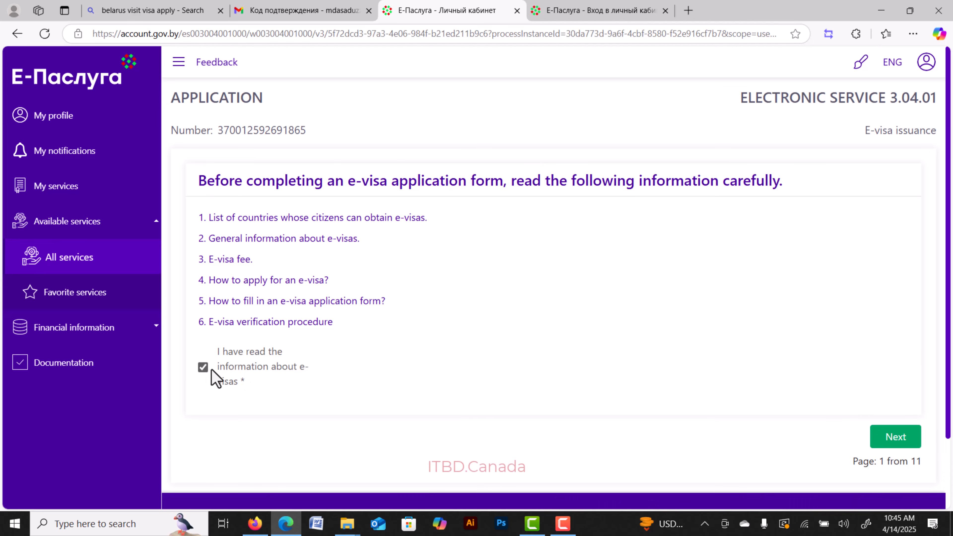
click(911, 447)
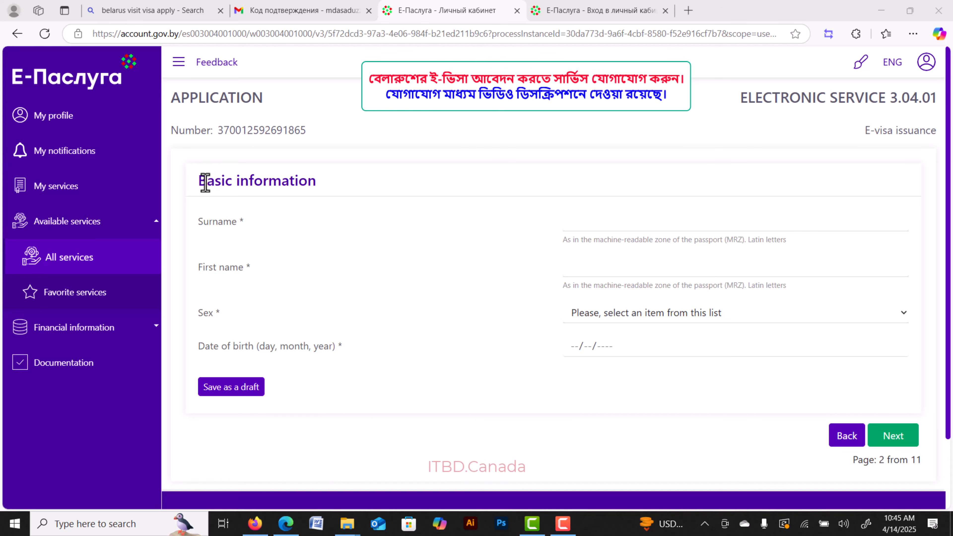
drag(201, 182, 330, 179)
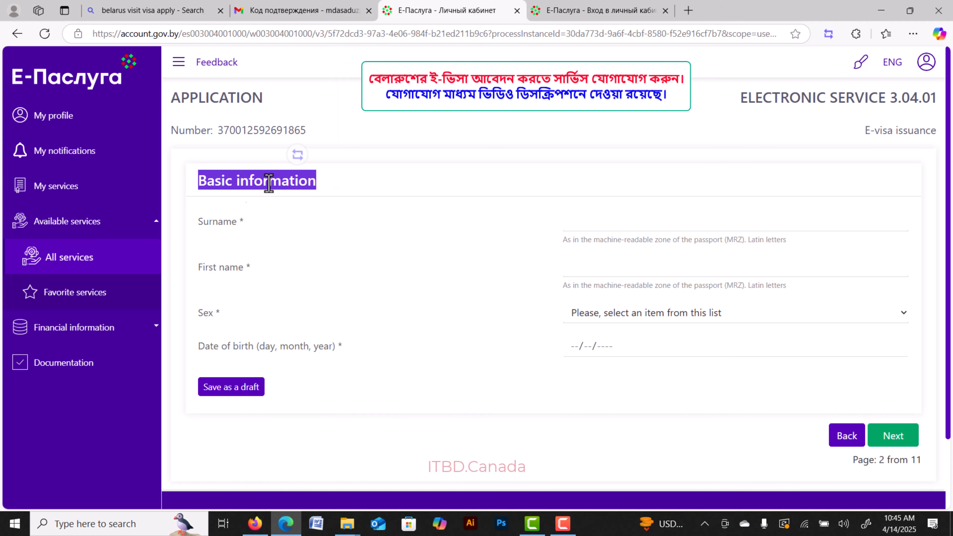
double_click(218, 226)
click(218, 226)
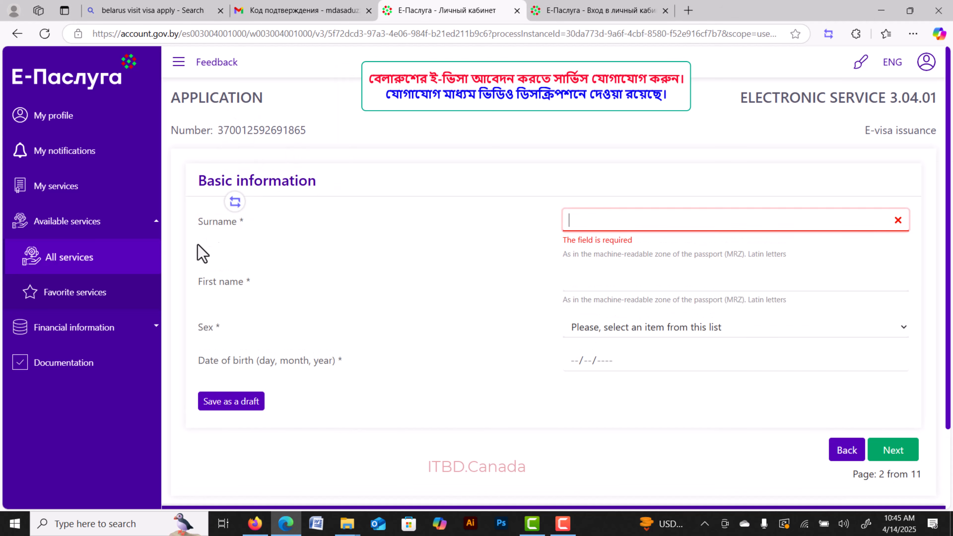
click(214, 283)
click(219, 327)
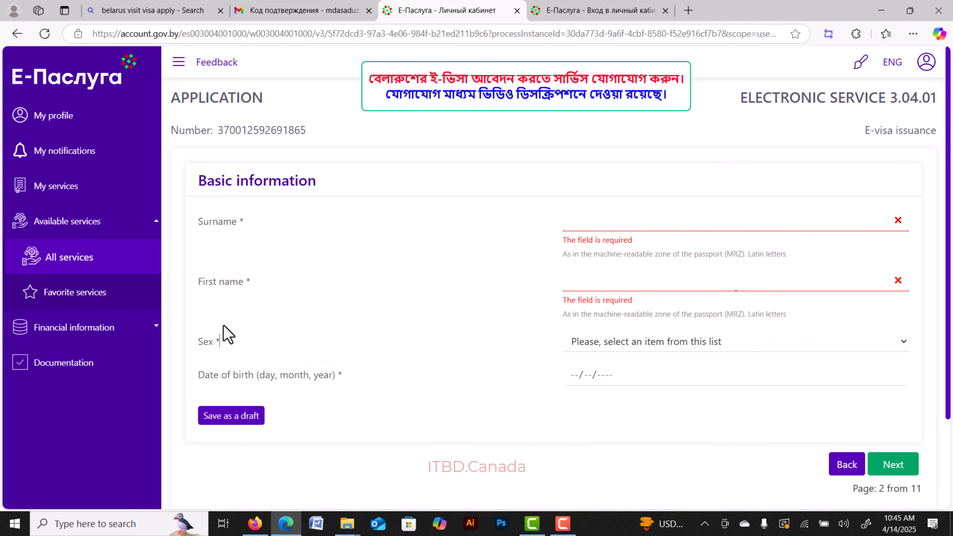
Set Sex to Male and open the date-of-birth calendar.
click(819, 351)
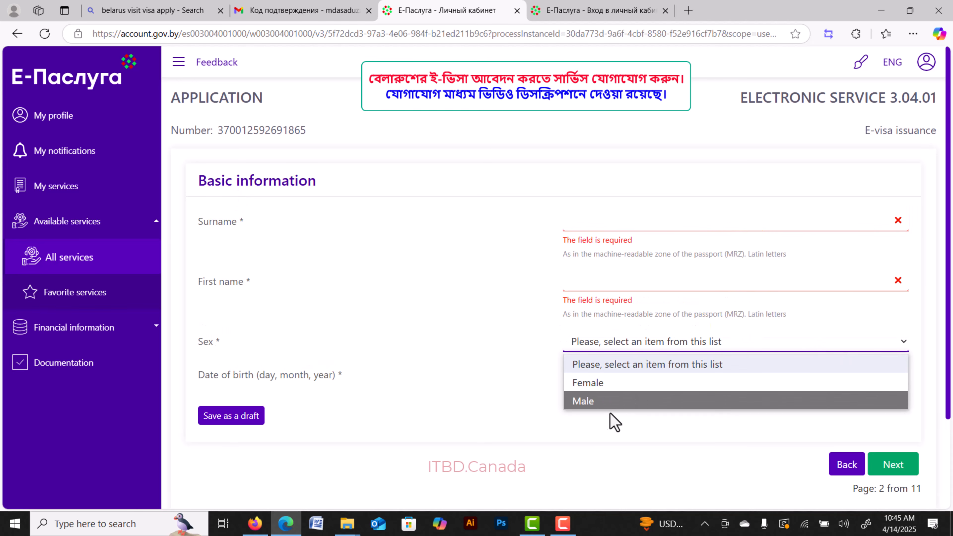
click(605, 402)
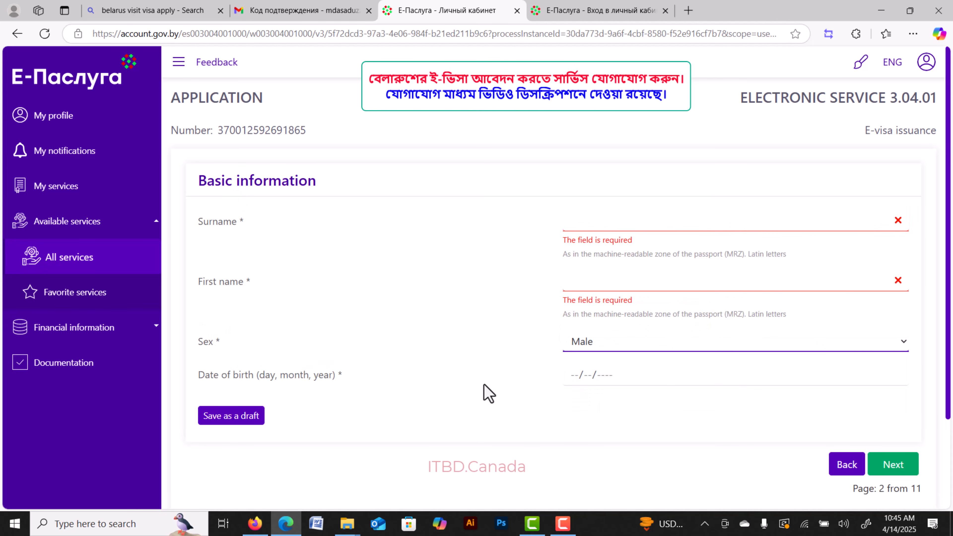
click(662, 380)
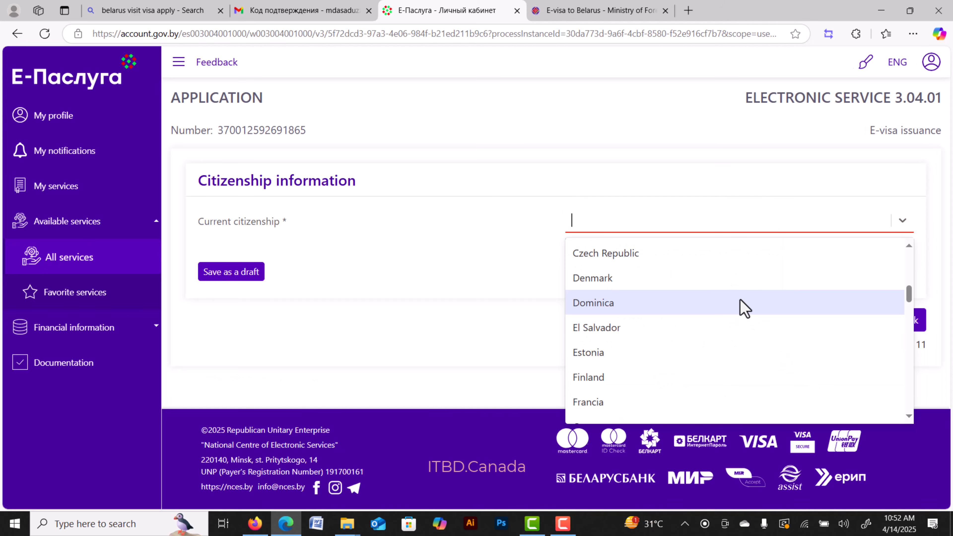
scroll(740, 308, down, 6)
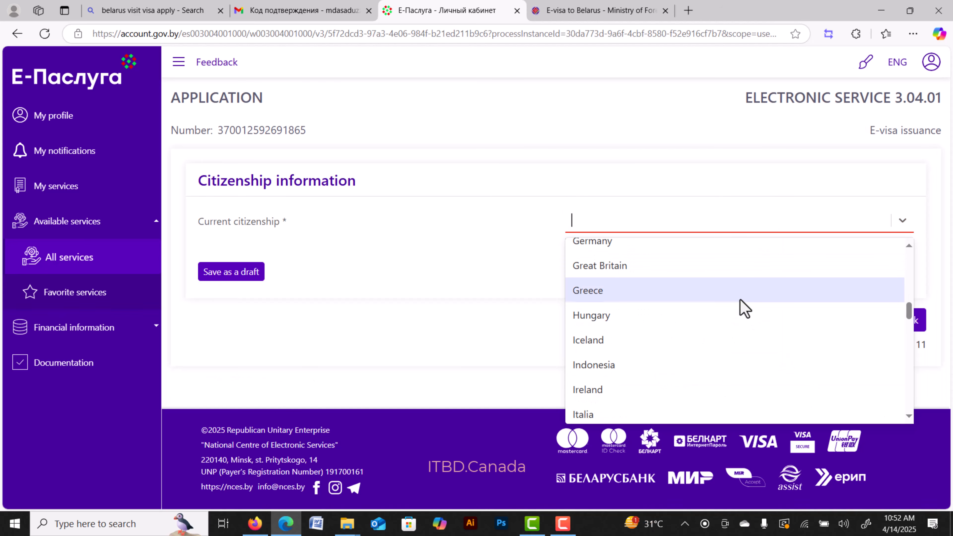
Check the e-visa eligible-countries list on the Ministry's information page.
scroll(741, 308, down, 8)
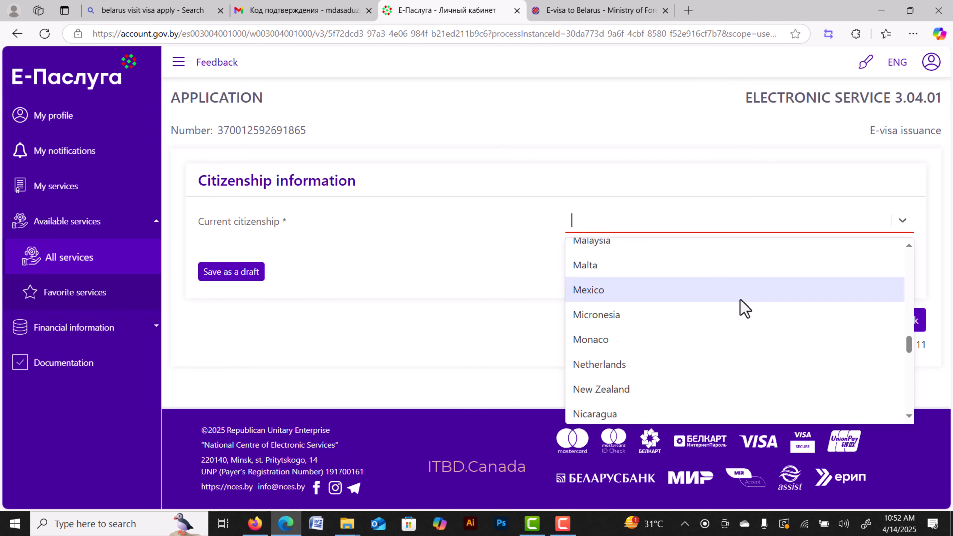
click(606, 11)
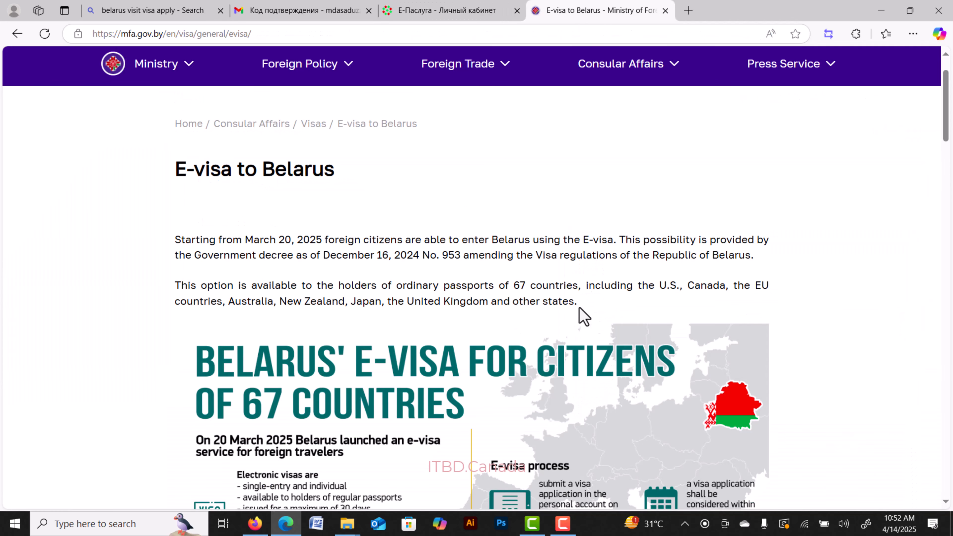
scroll(591, 323, down, 6)
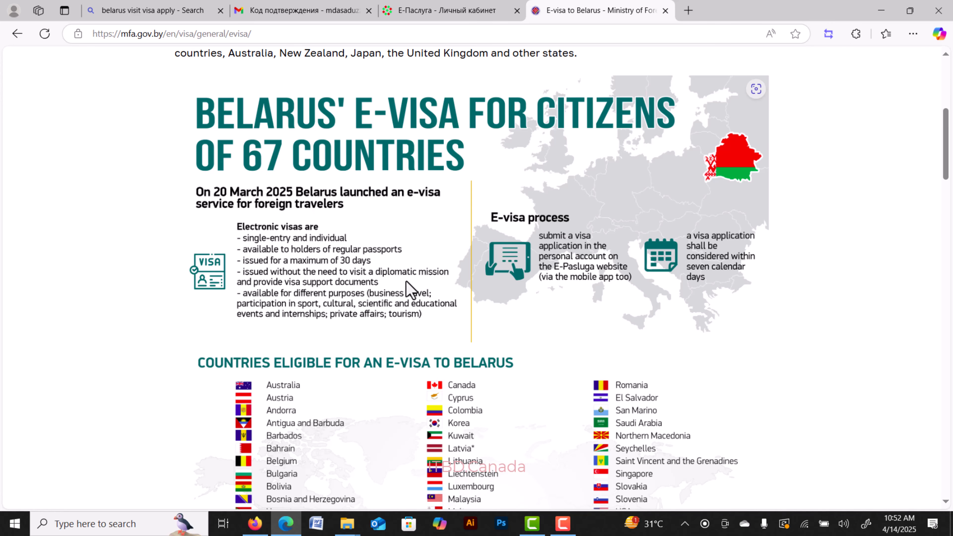
scroll(451, 298, down, 6)
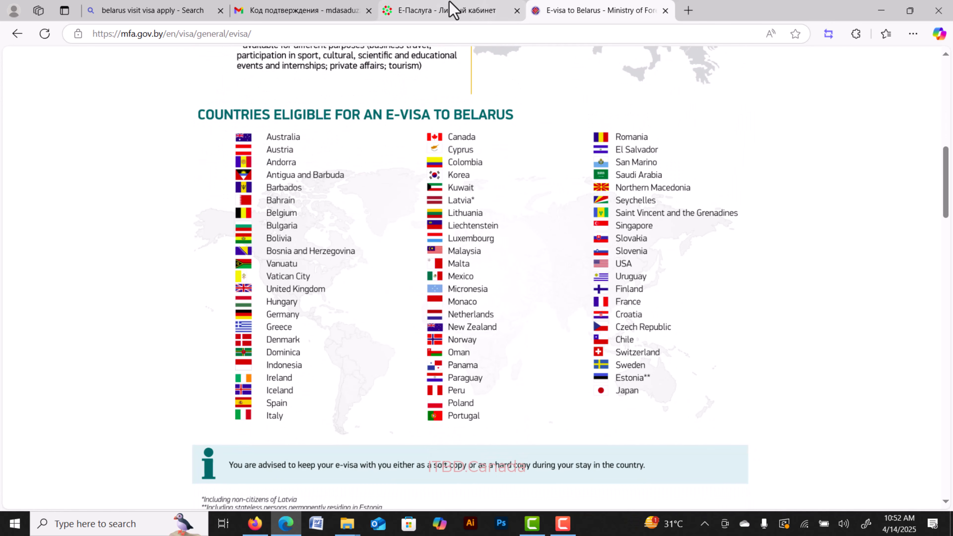
Set current citizenship to Austria and continue to the passport page.
click(452, 8)
click(902, 220)
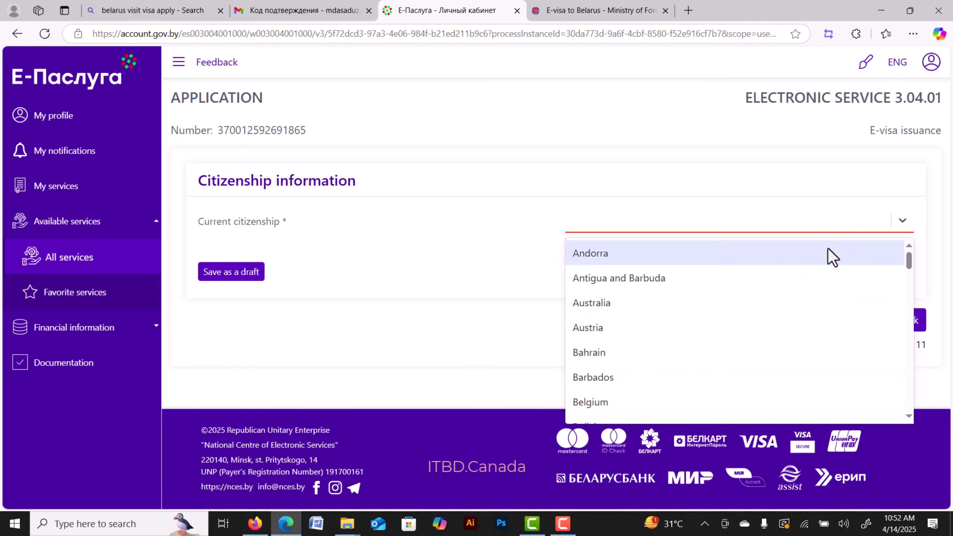
click(658, 329)
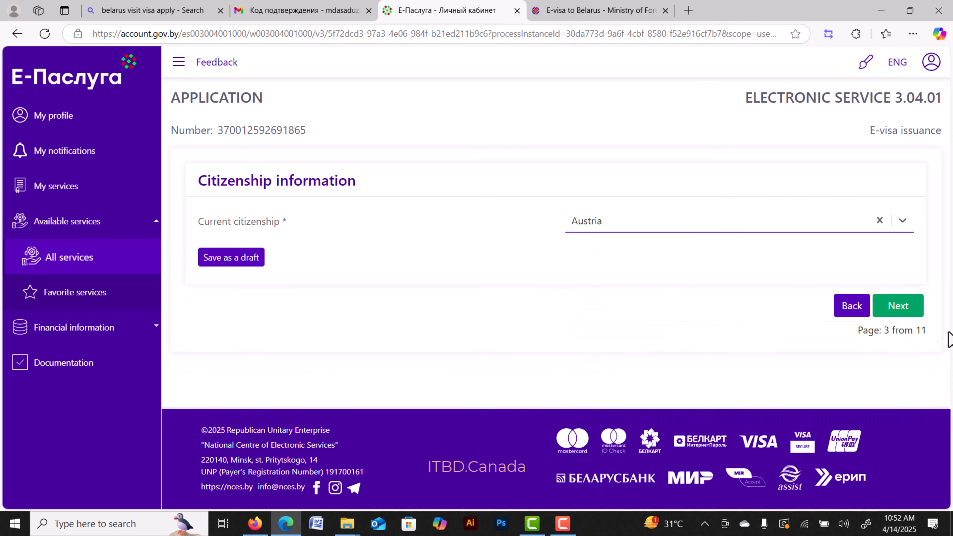
click(908, 306)
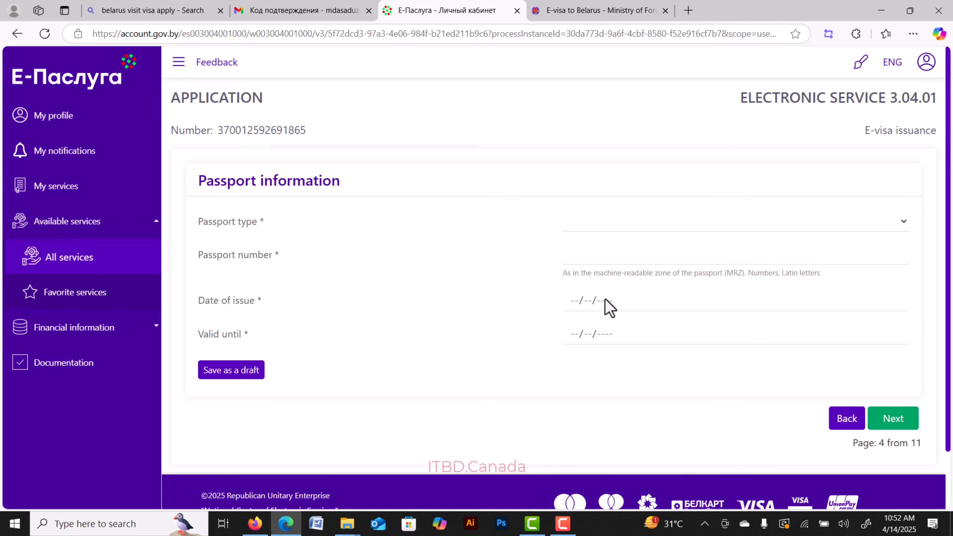
Set the passport type to Ordinary and enter the passport number.
click(660, 221)
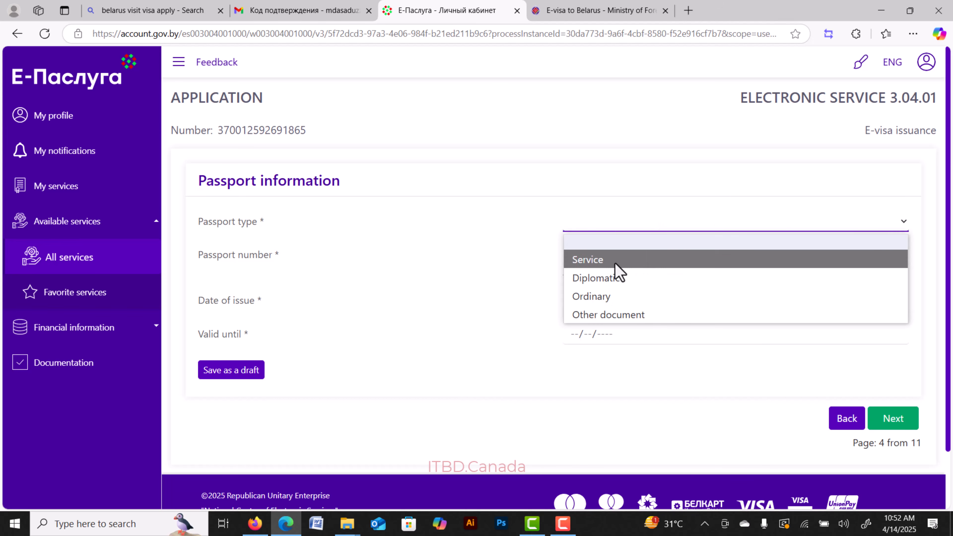
click(614, 302)
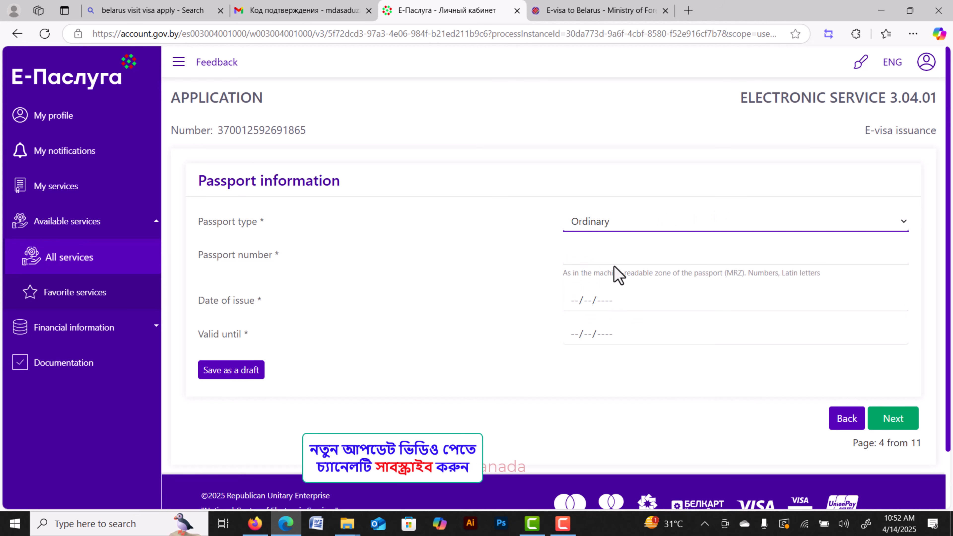
click(614, 259)
text(A5555555555555)
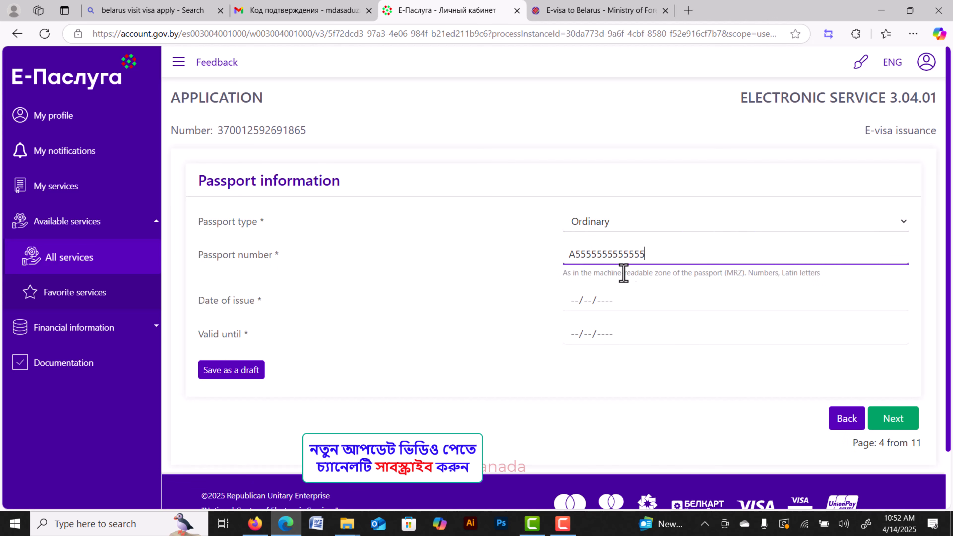
click(593, 300)
Set issue date 12 April 2025 and valid-until 24 August 2029, then continue.
click(578, 299)
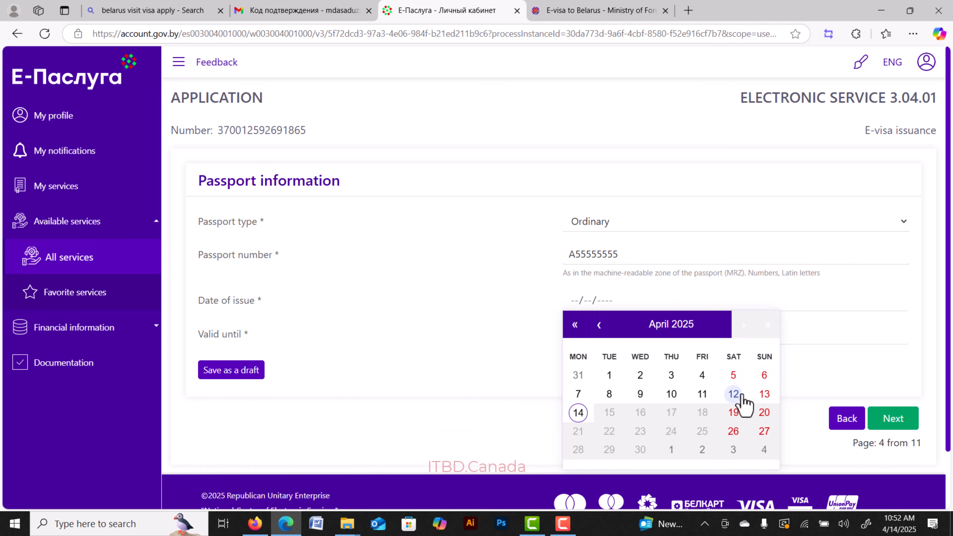
click(734, 394)
click(588, 333)
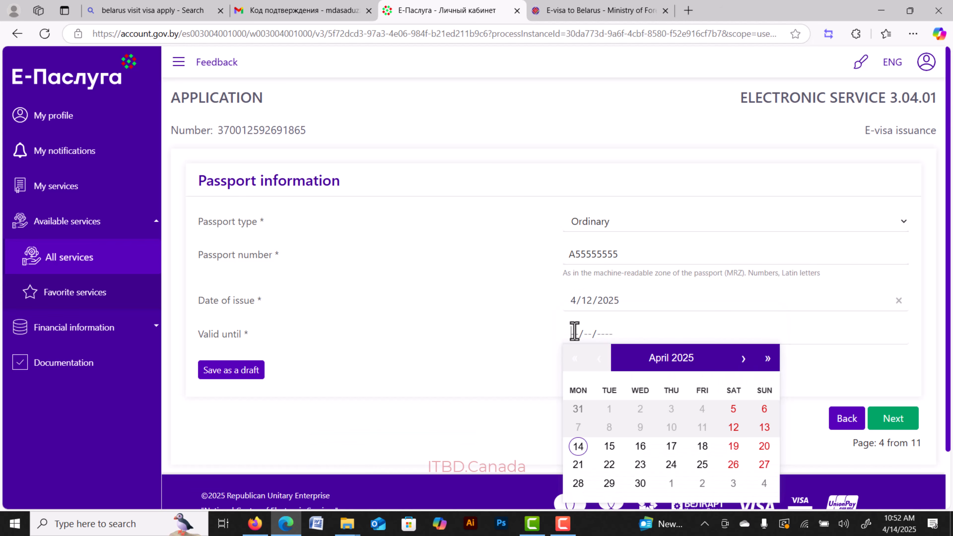
click(744, 359)
click(744, 359)
click(744, 359)
click(744, 358)
click(768, 360)
click(768, 360)
click(767, 361)
click(768, 360)
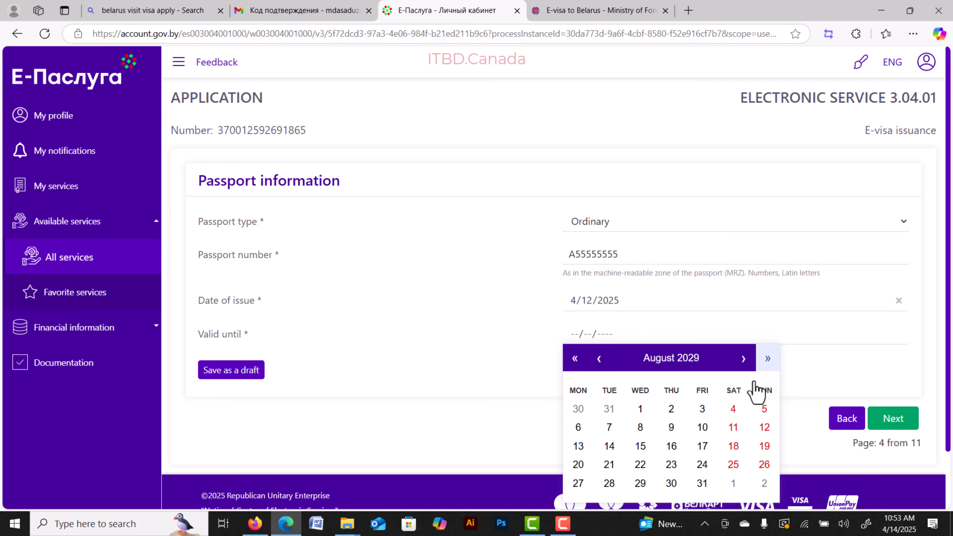
click(703, 464)
click(902, 426)
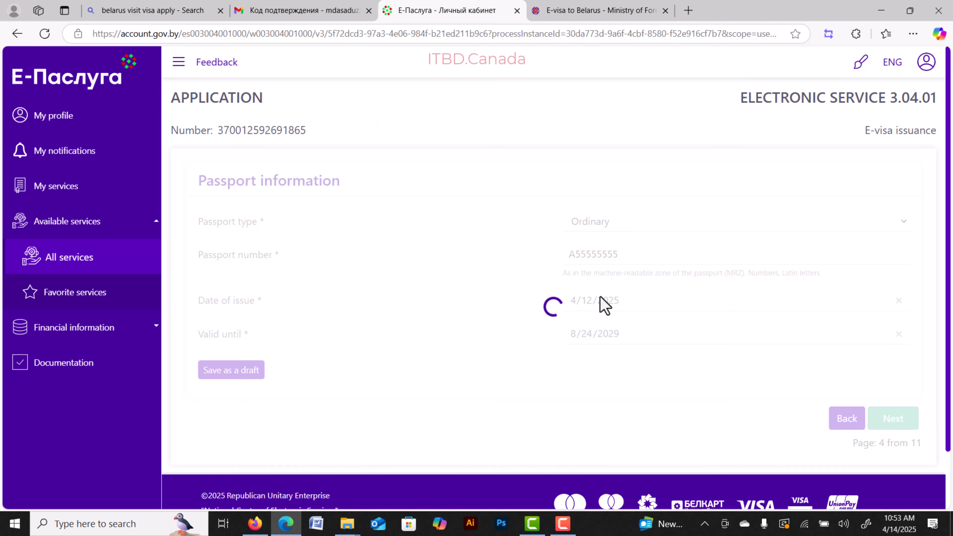
Enter an Austria home address with street, phone and contact e-mail, and continue.
click(896, 223)
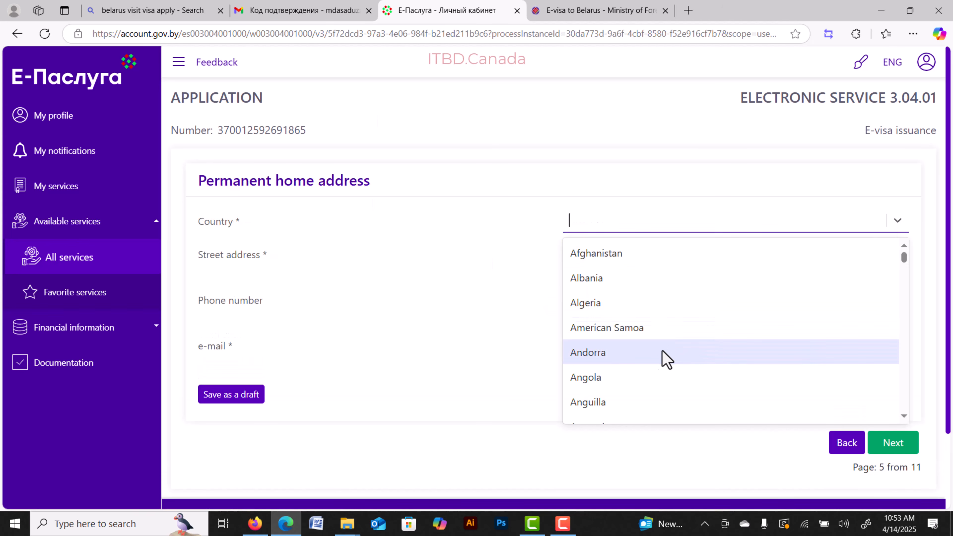
scroll(634, 375, down, 6)
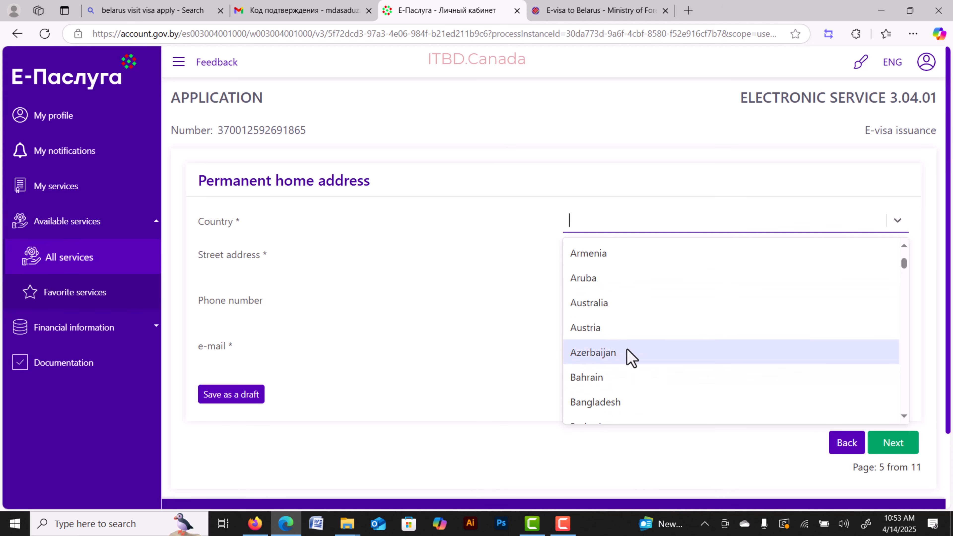
click(611, 329)
click(645, 256)
text(ASDF)
click(603, 303)
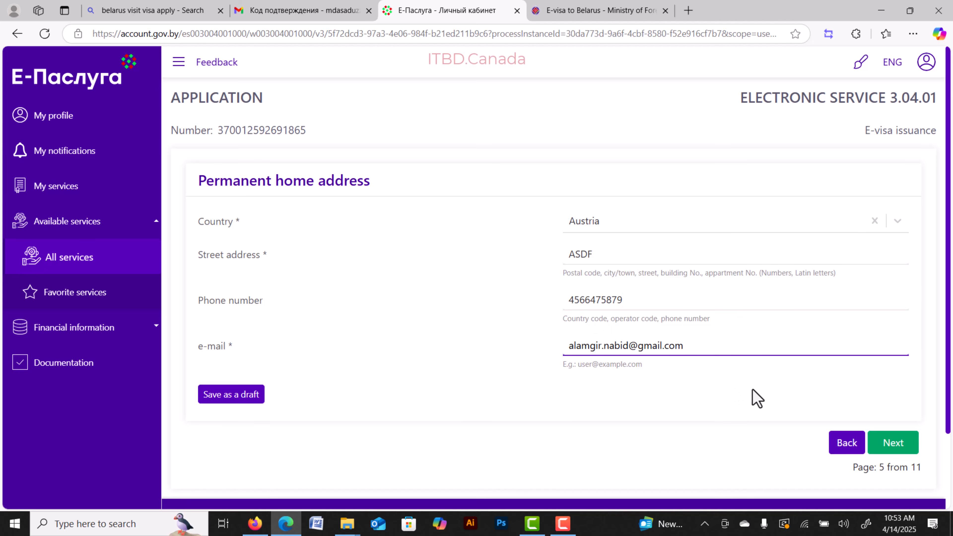
click(754, 391)
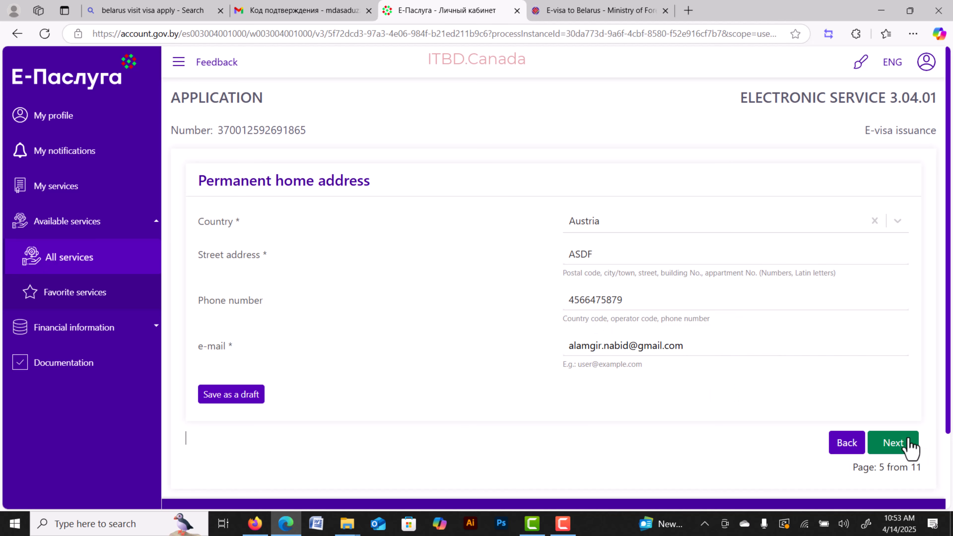
click(894, 443)
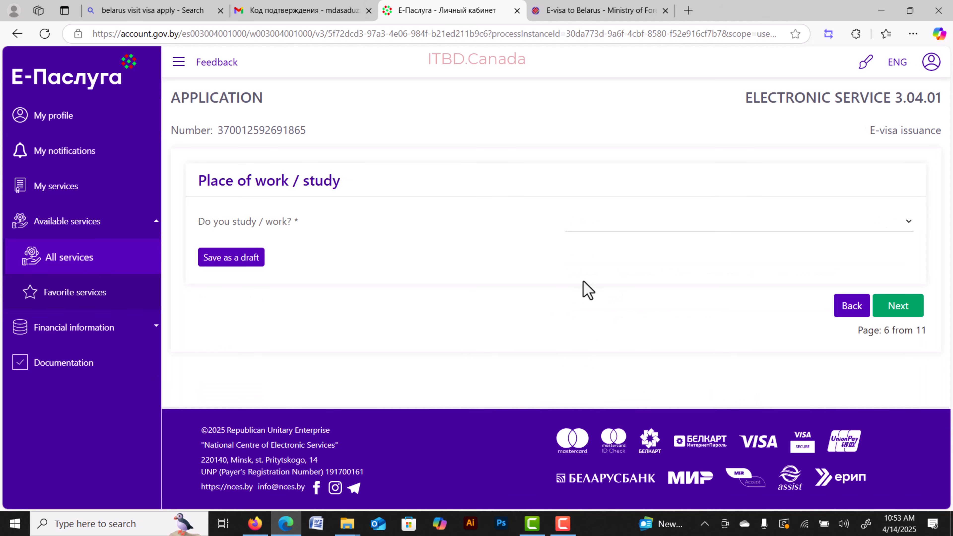
Answer no to 'Do you study / work?' on the place of work / study page.
click(908, 225)
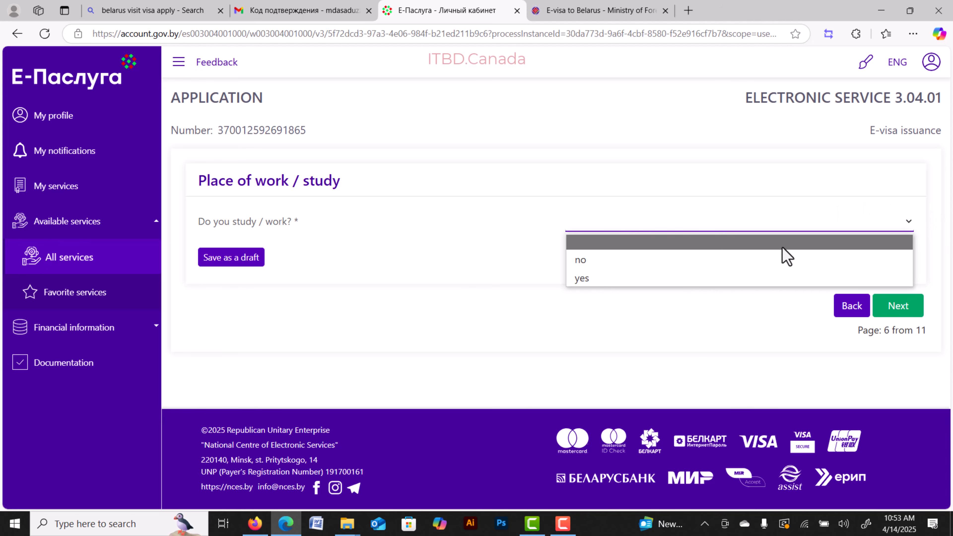
click(636, 279)
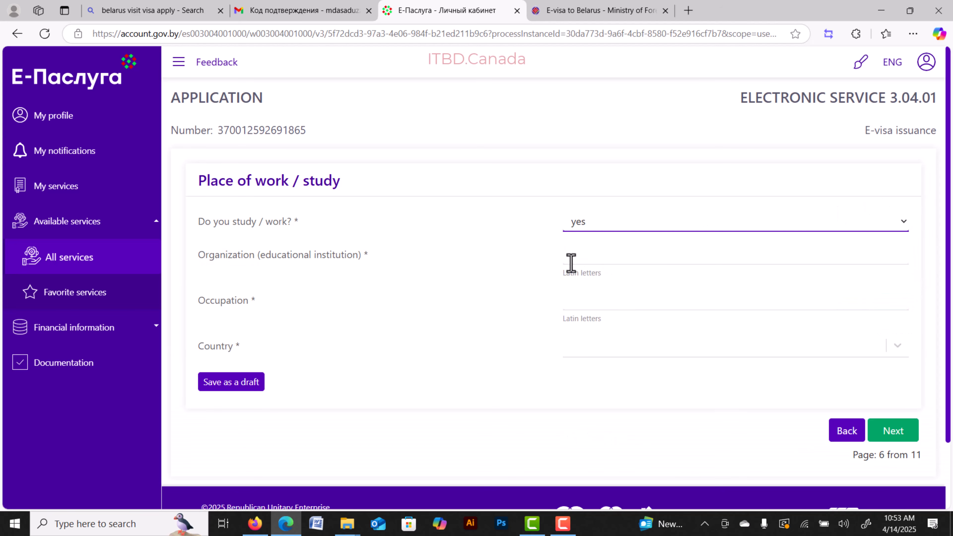
click(636, 259)
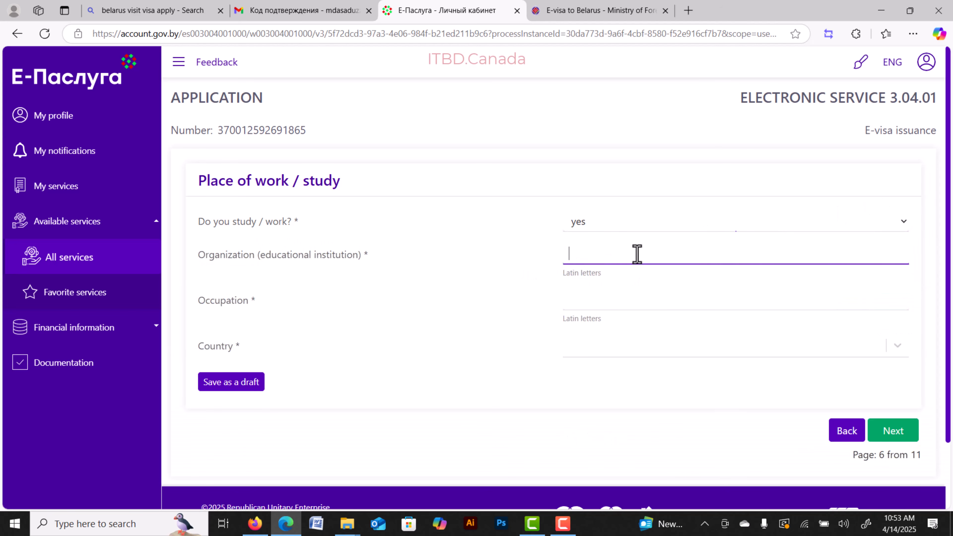
click(605, 306)
click(598, 361)
scroll(613, 453, down, 2)
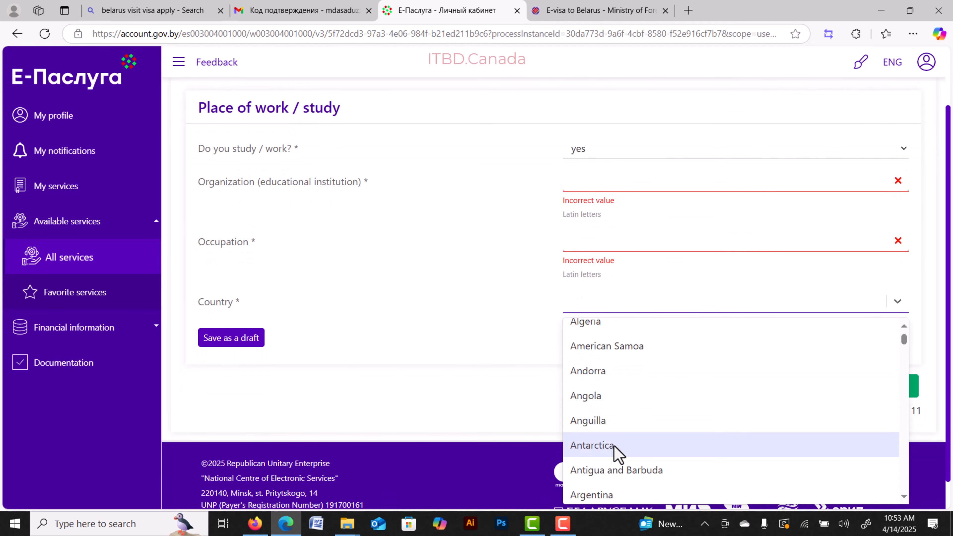
click(903, 148)
click(660, 188)
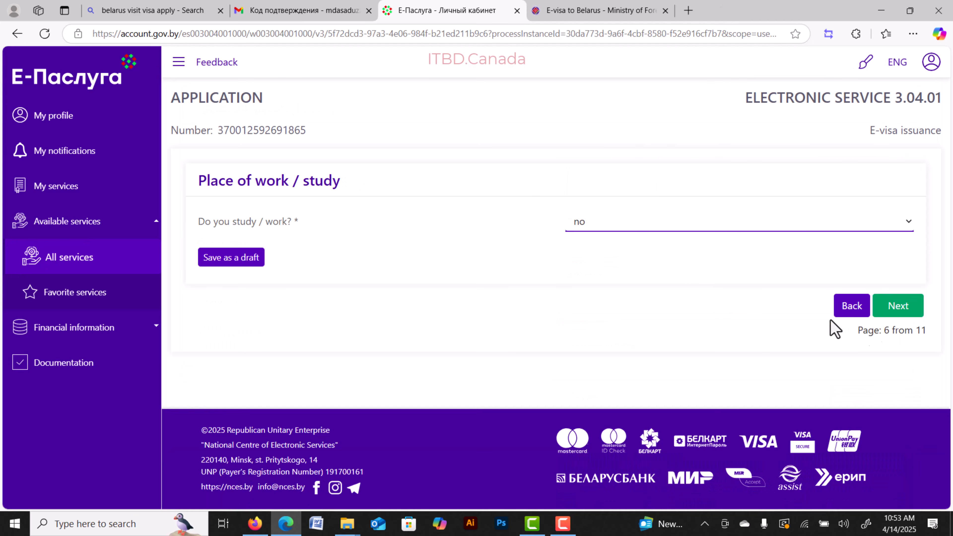
Go to the e-visa information page and set the visa category to Tourism.
click(897, 304)
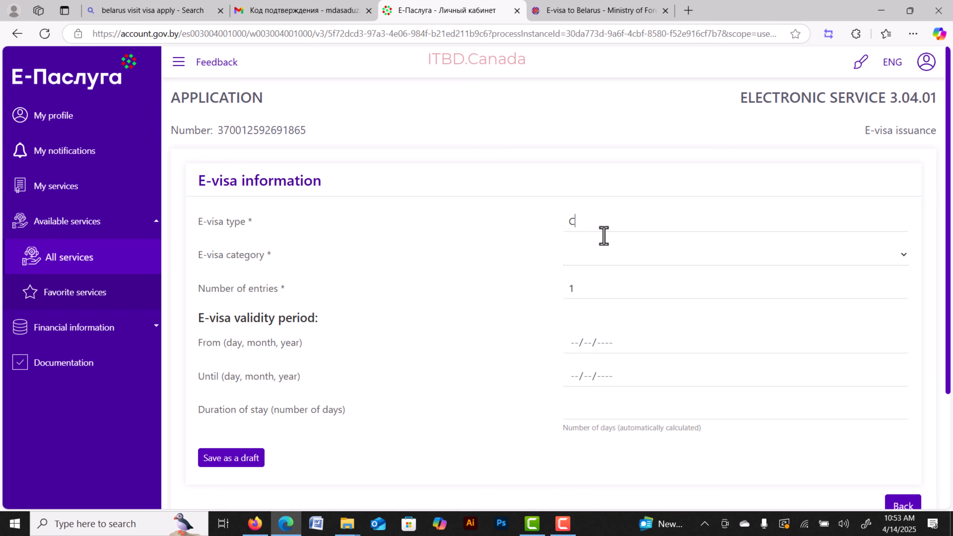
click(899, 250)
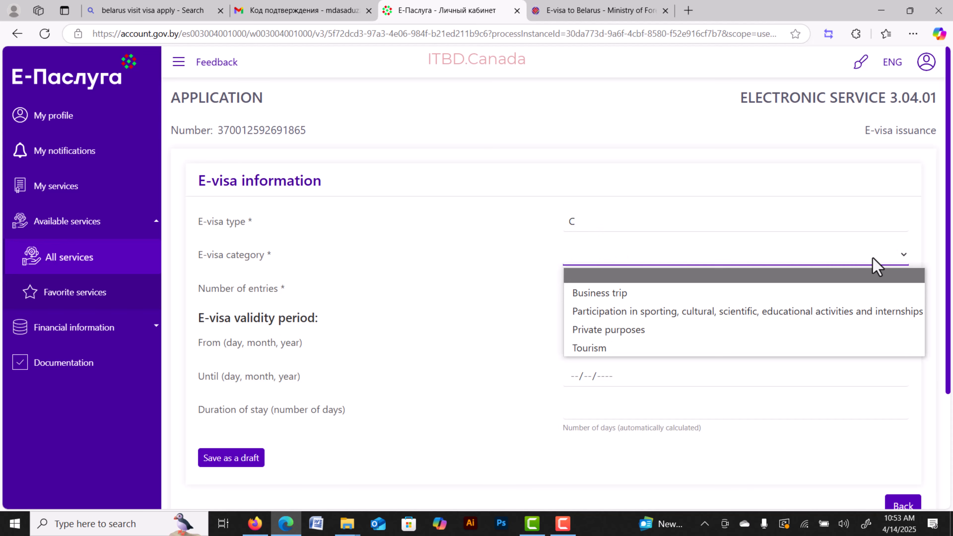
click(631, 353)
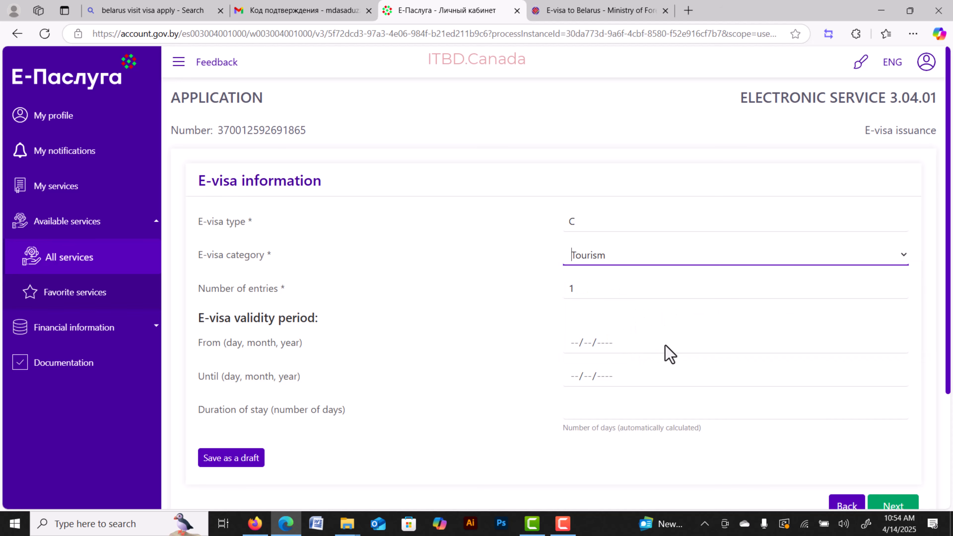
Set the visa validity from 27 April to 4 May 2025 and submit page 7.
click(574, 340)
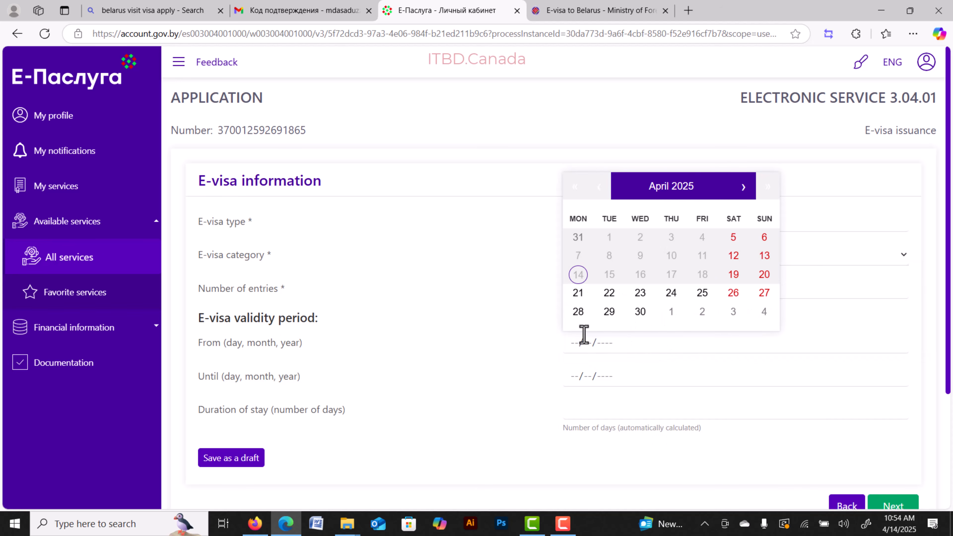
click(760, 293)
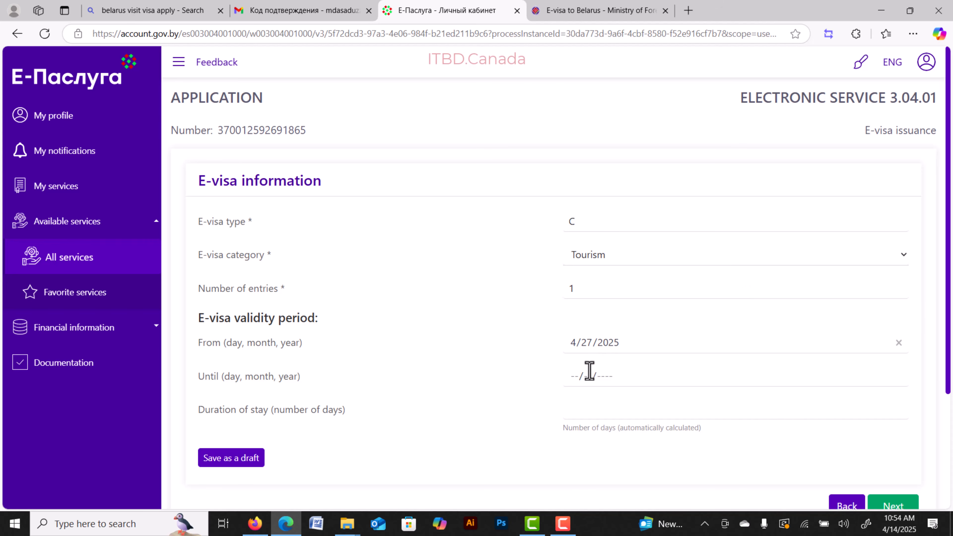
click(576, 378)
click(763, 347)
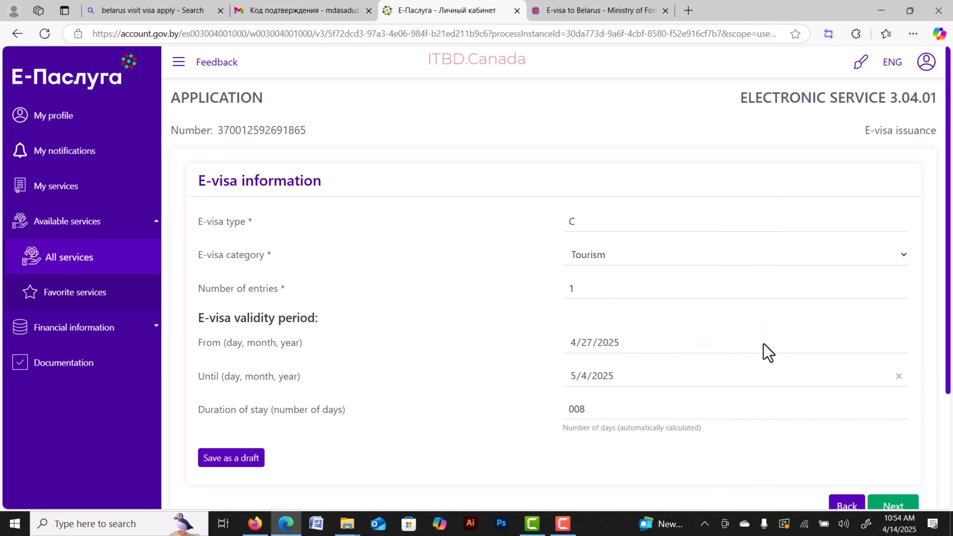
scroll(695, 370, down, 2)
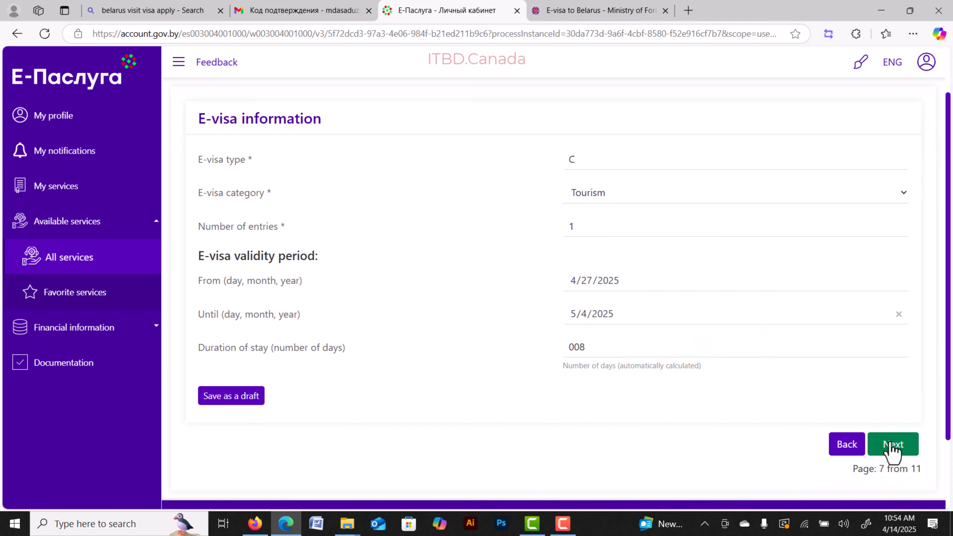
click(889, 449)
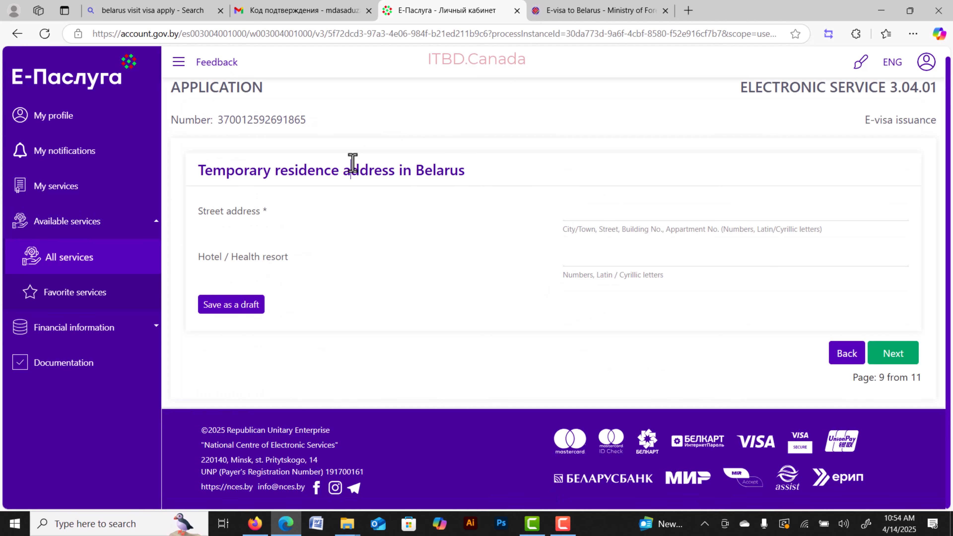
Fill in street address MINSK and hotel ABC HOTEL on the residence page and submit it.
triple_click(340, 167)
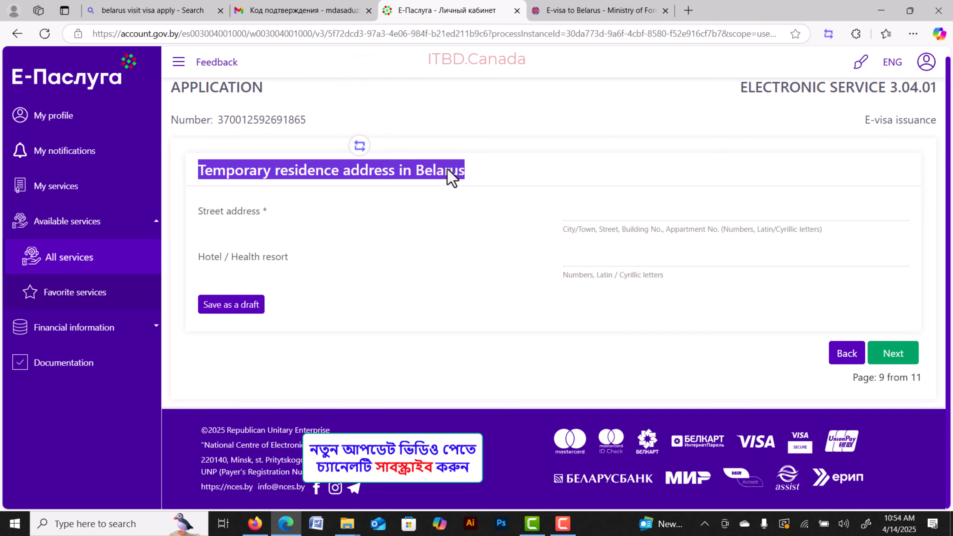
click(623, 208)
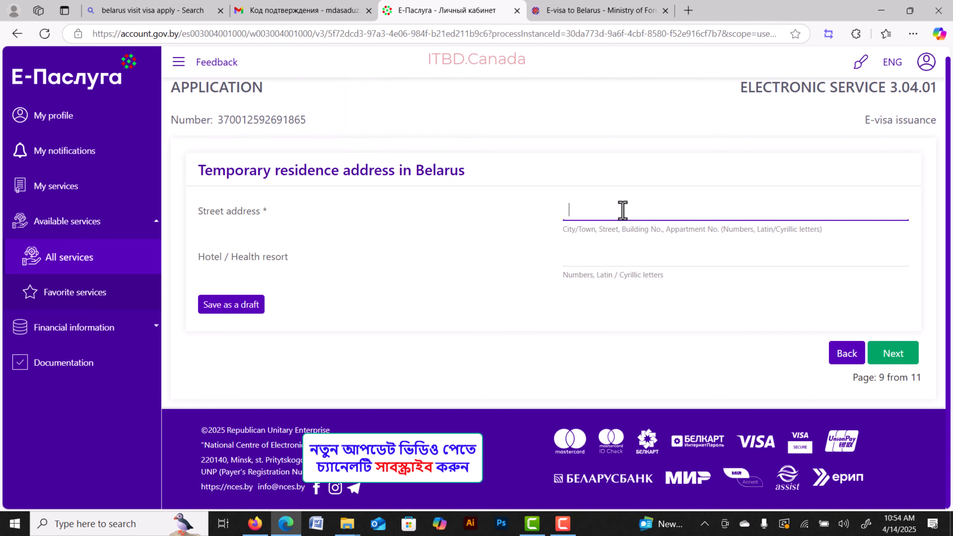
text(MINSK)
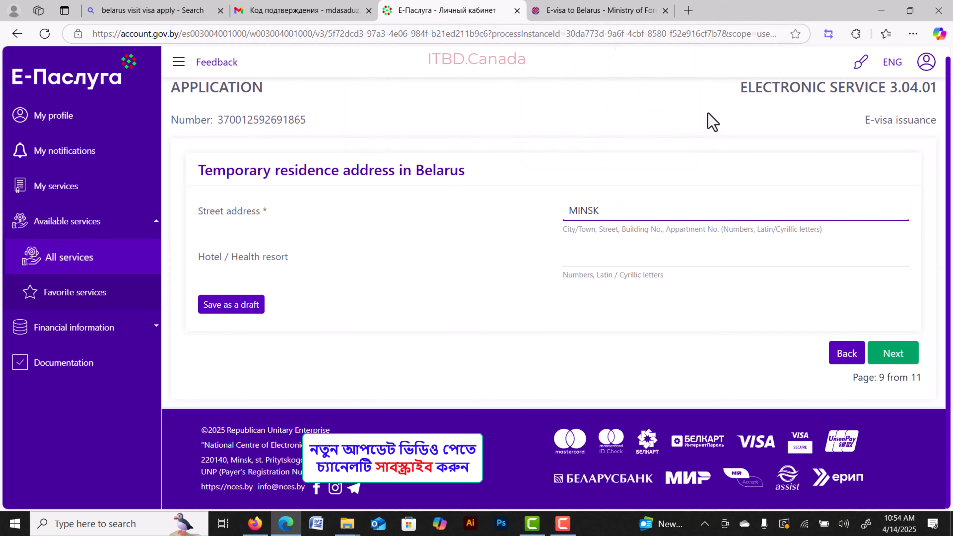
click(596, 255)
text(ABC HOTEL)
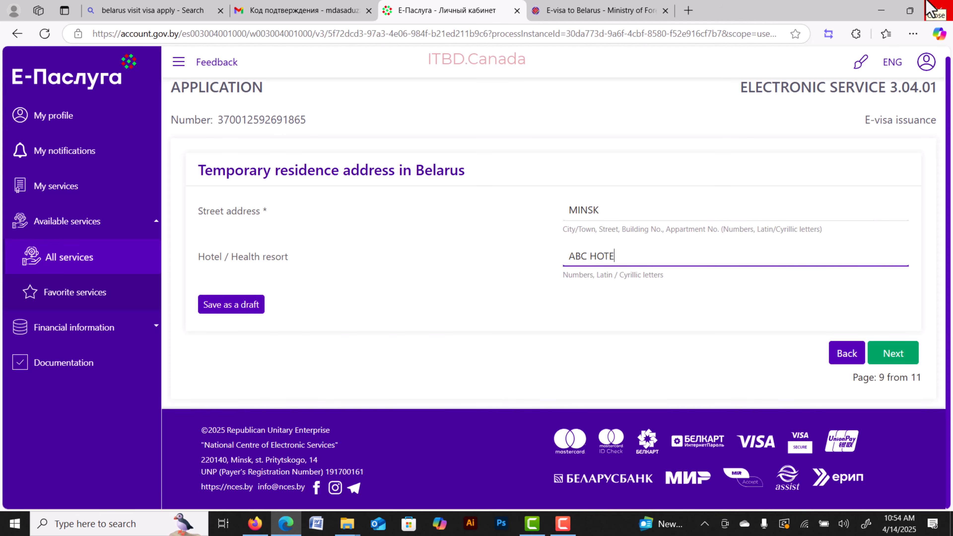
click(892, 355)
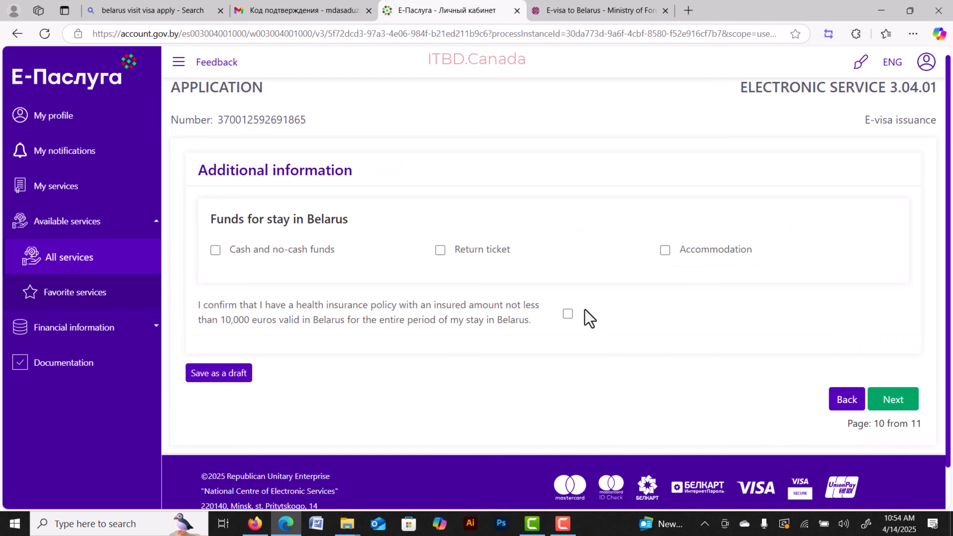
Tick cash and no-cash funds, return ticket and accommodation as funds for the stay.
drag(212, 219, 319, 221)
click(439, 232)
click(442, 251)
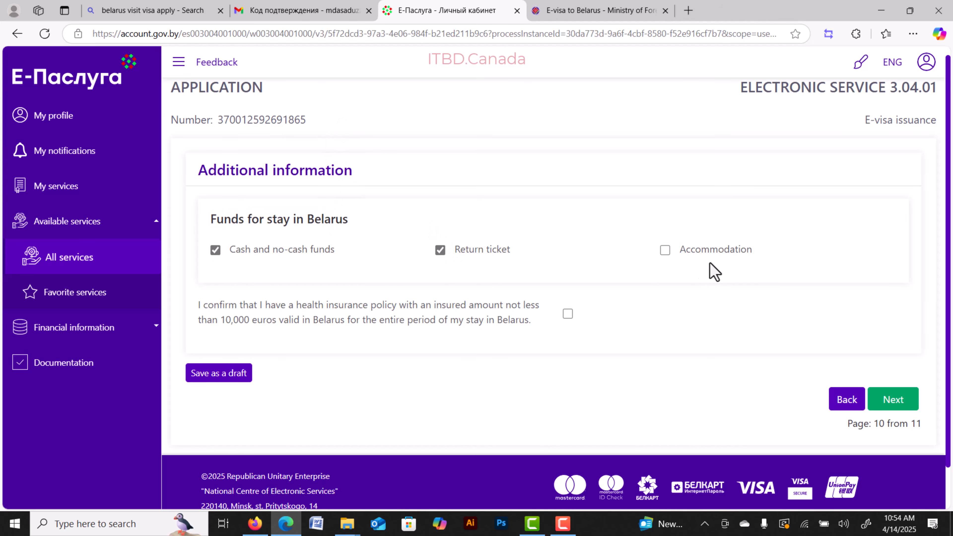
click(665, 250)
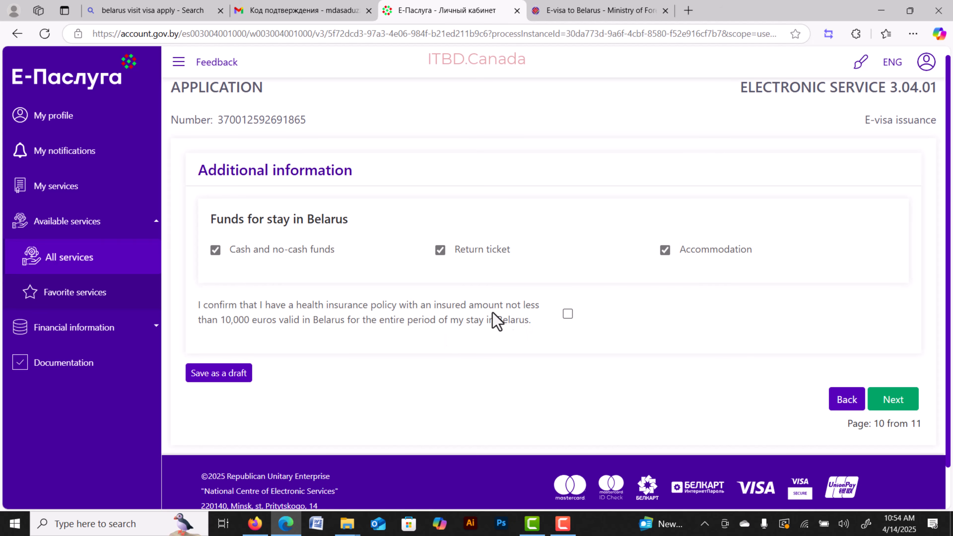
Confirm health insurance valid 4/27/2025 to 5/4/2025 and submit page 10.
drag(228, 309, 389, 315)
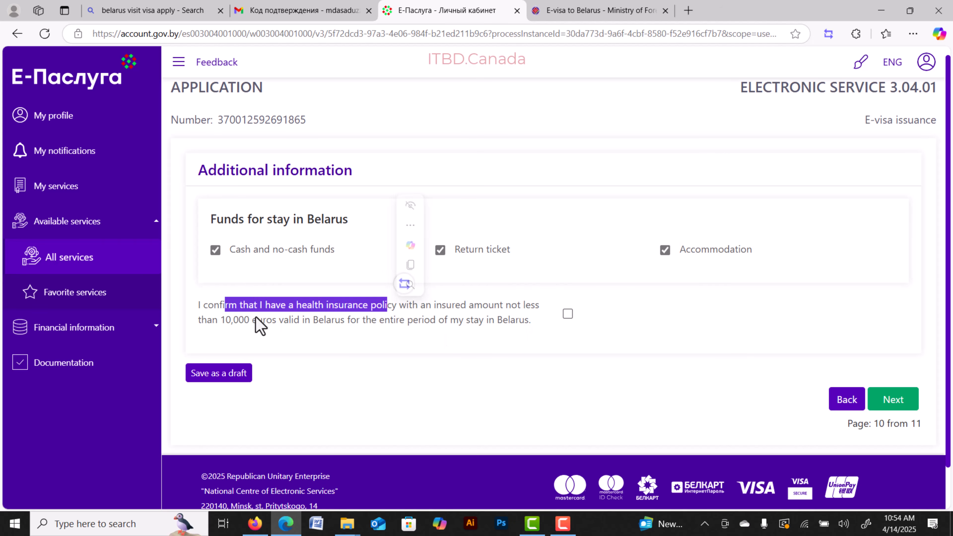
click(291, 321)
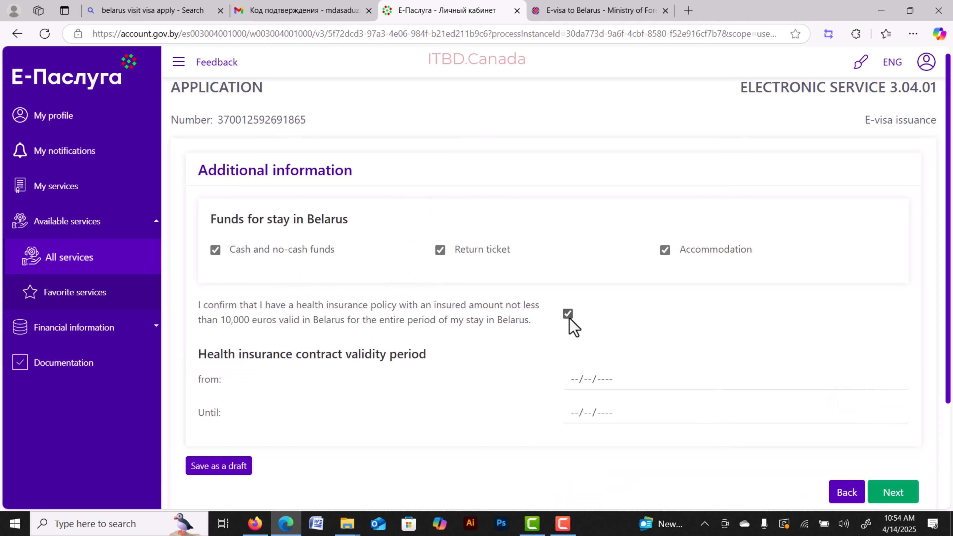
click(568, 317)
click(568, 314)
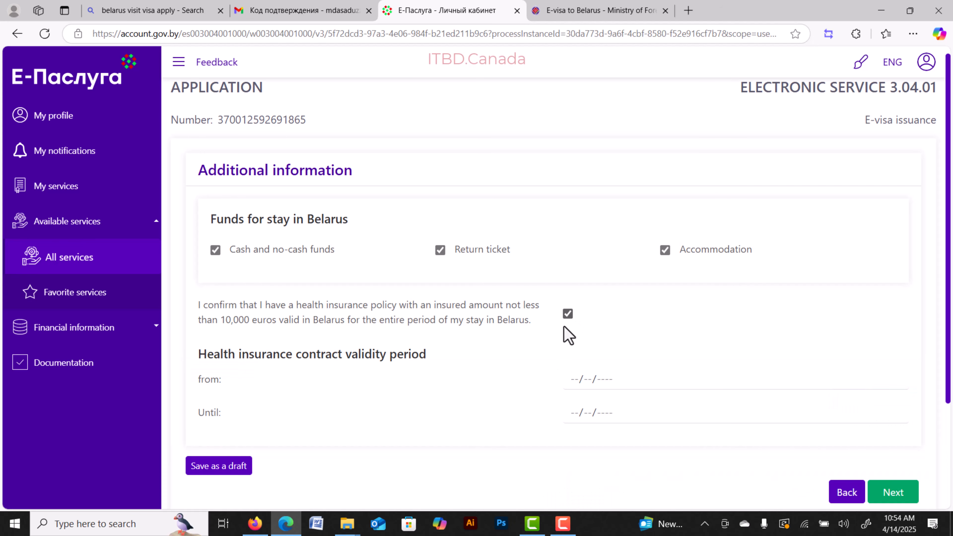
click(578, 380)
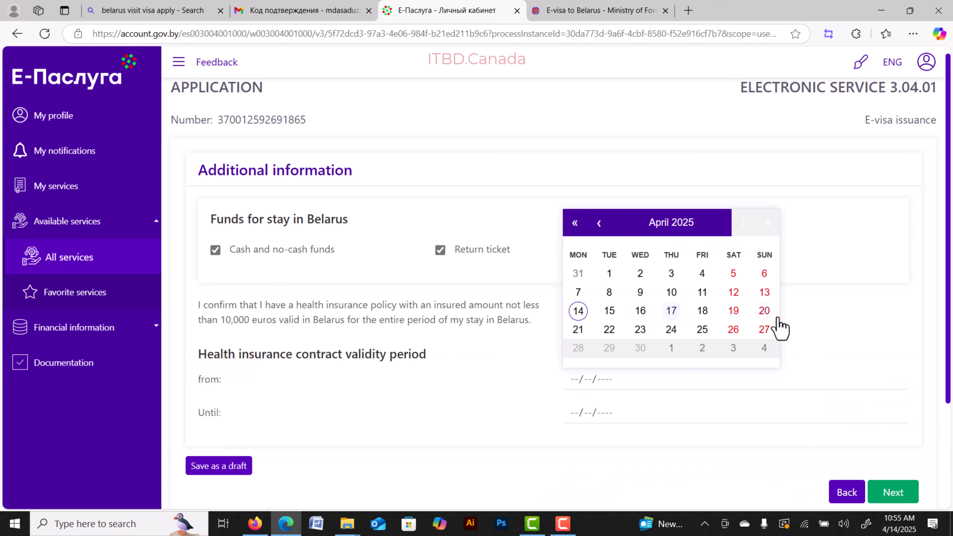
click(763, 330)
click(578, 412)
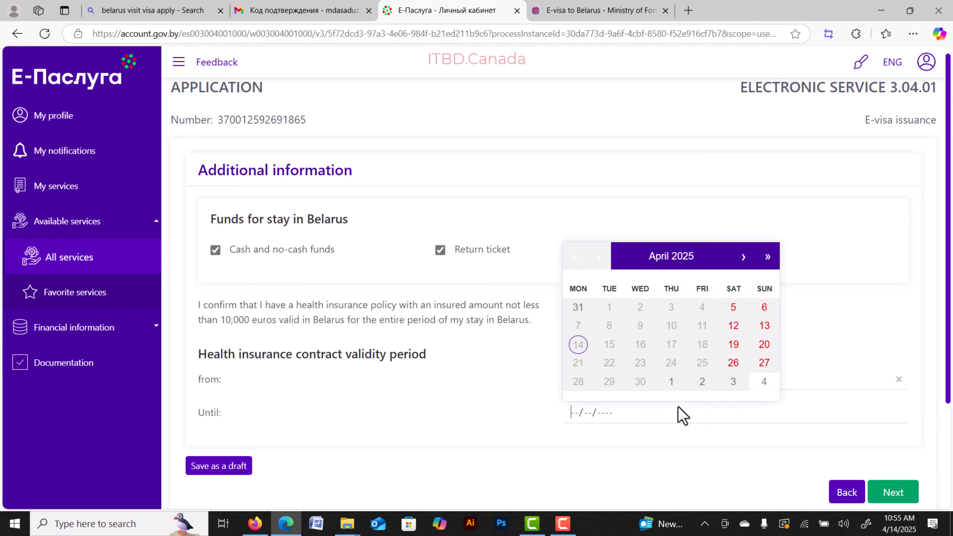
click(765, 383)
scroll(772, 409, down, 1)
scroll(773, 412, down, 2)
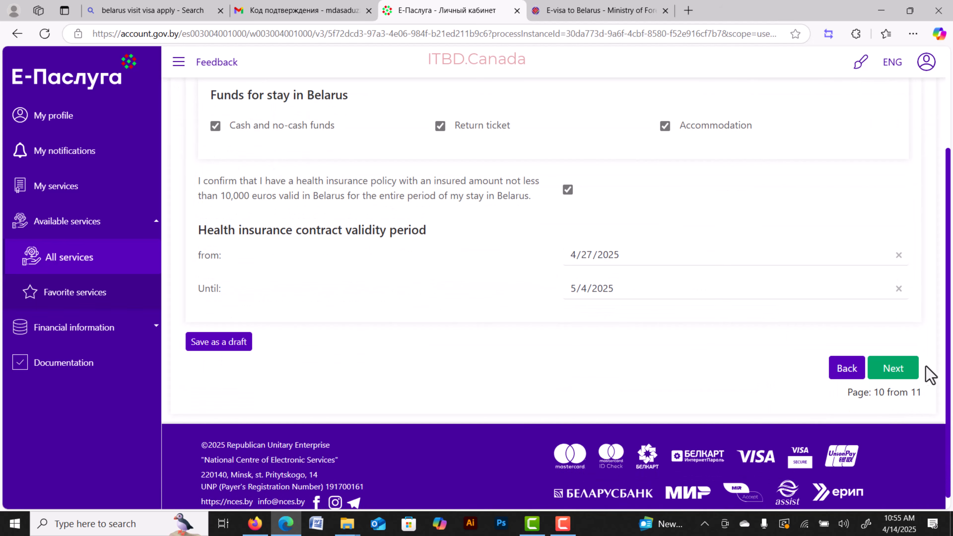
click(893, 368)
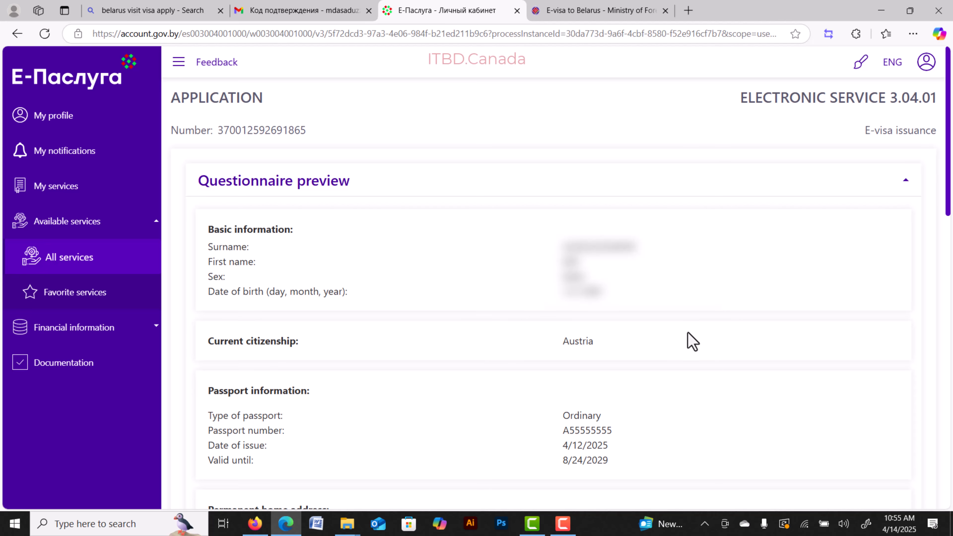
Scroll the questionnaire preview, look up the fee and close the Attention payment notice.
scroll(688, 332, down, 6)
scroll(692, 341, down, 10)
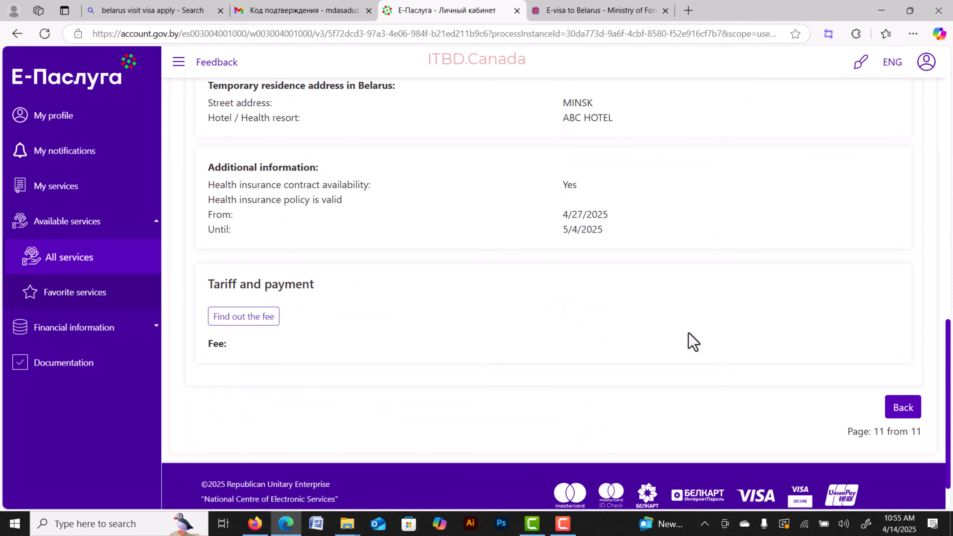
click(271, 265)
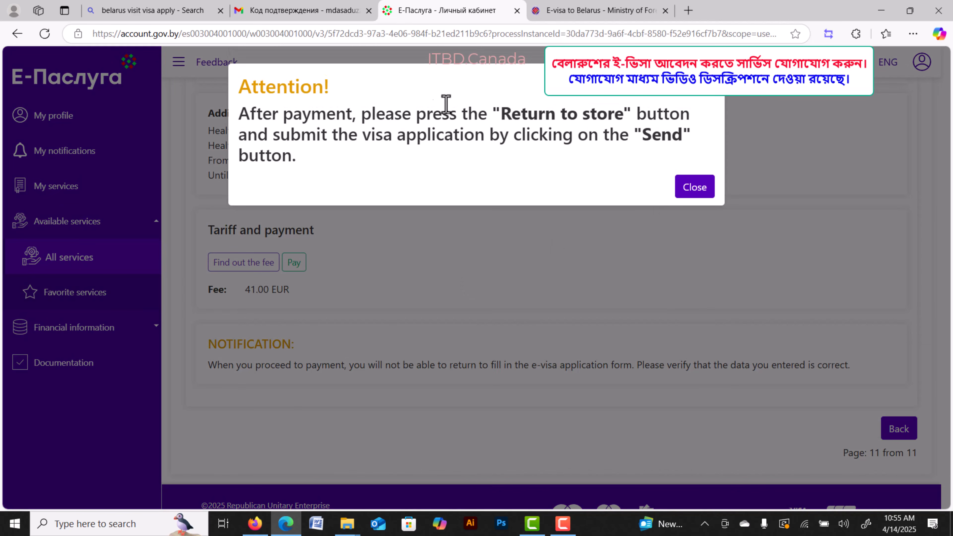
drag(488, 114, 624, 117)
click(437, 131)
click(694, 186)
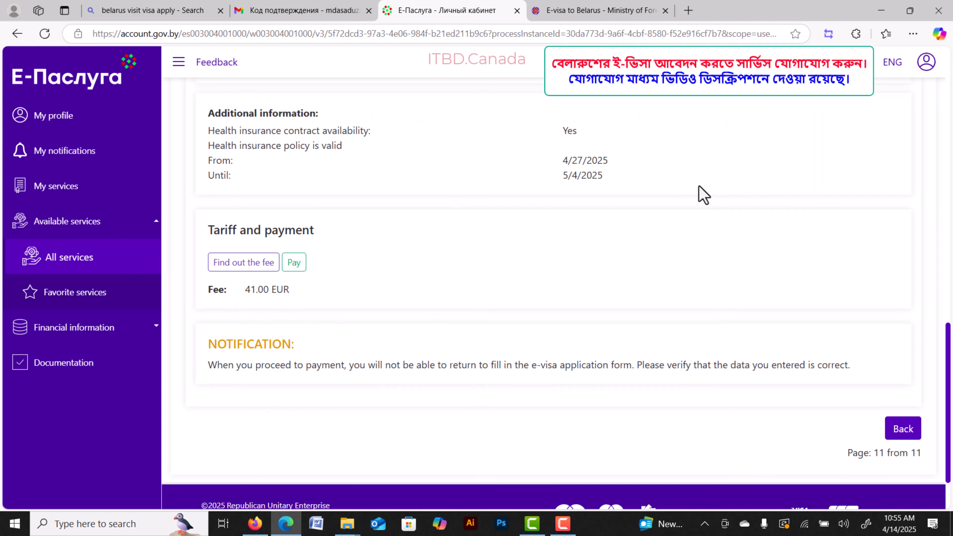
Review the final page's payment warning and the 41.00 EUR fee summary.
scroll(588, 376, down, 2)
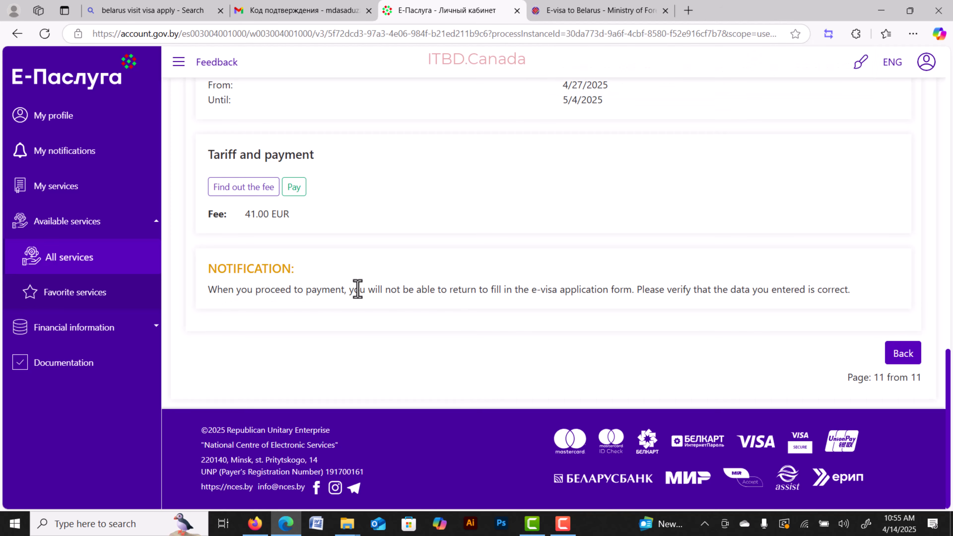
drag(370, 289, 409, 289)
click(567, 289)
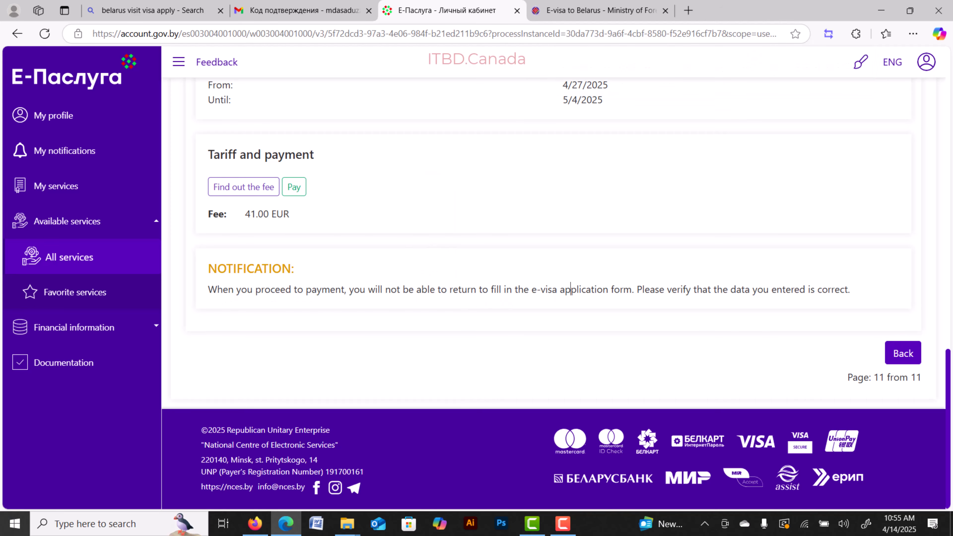
scroll(791, 325, up, 3)
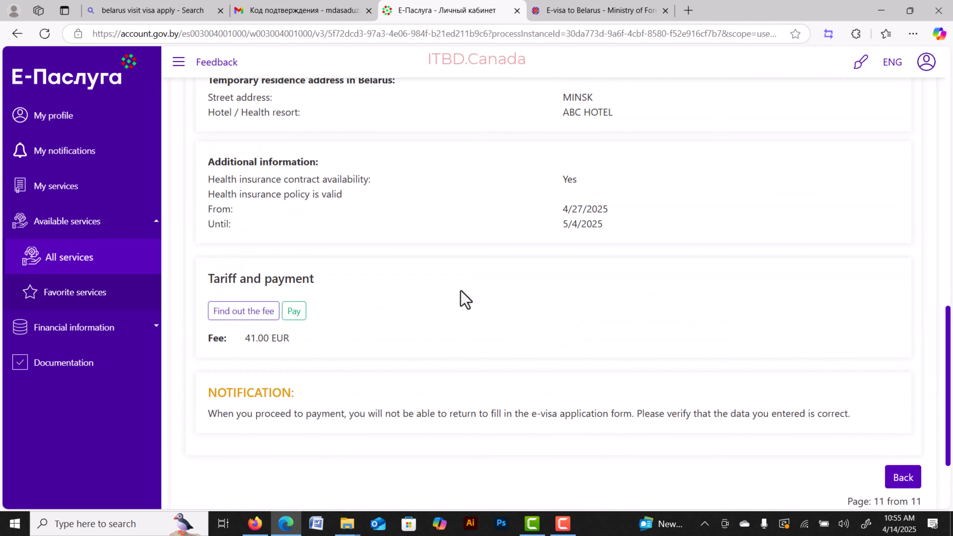
Go to the payment page and choose the Assist option to pay 41.00 EUR.
click(294, 314)
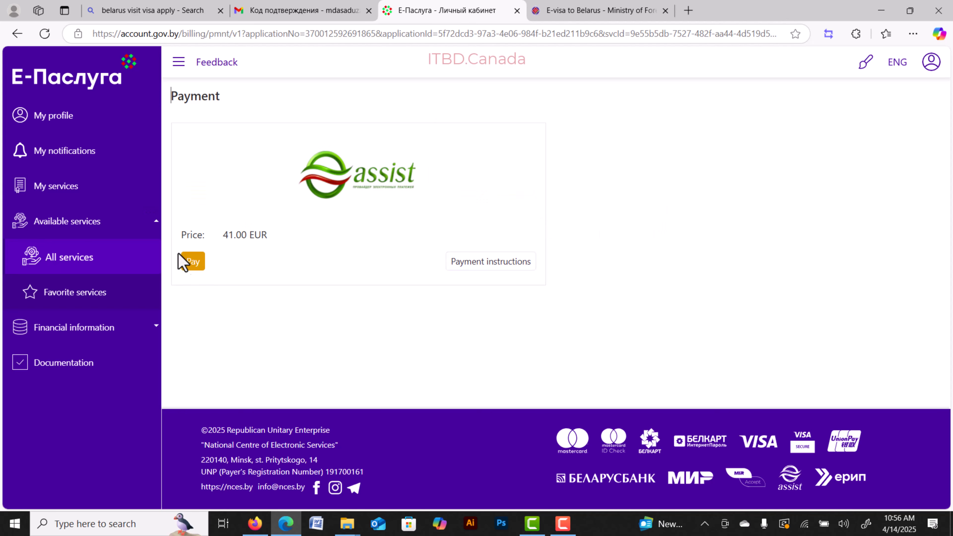
click(193, 261)
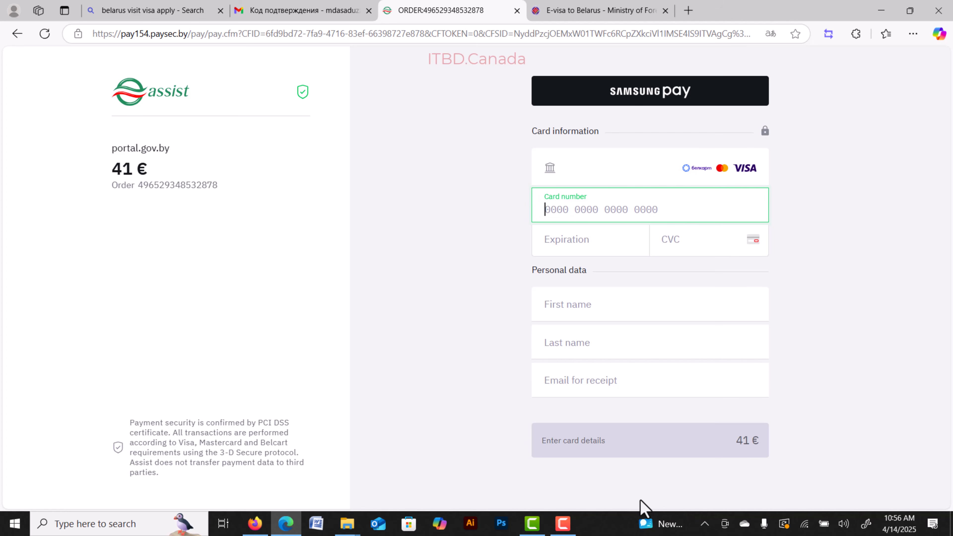
Bring up the Assist card payment form for the 41 € e-visa fee.
click(563, 522)
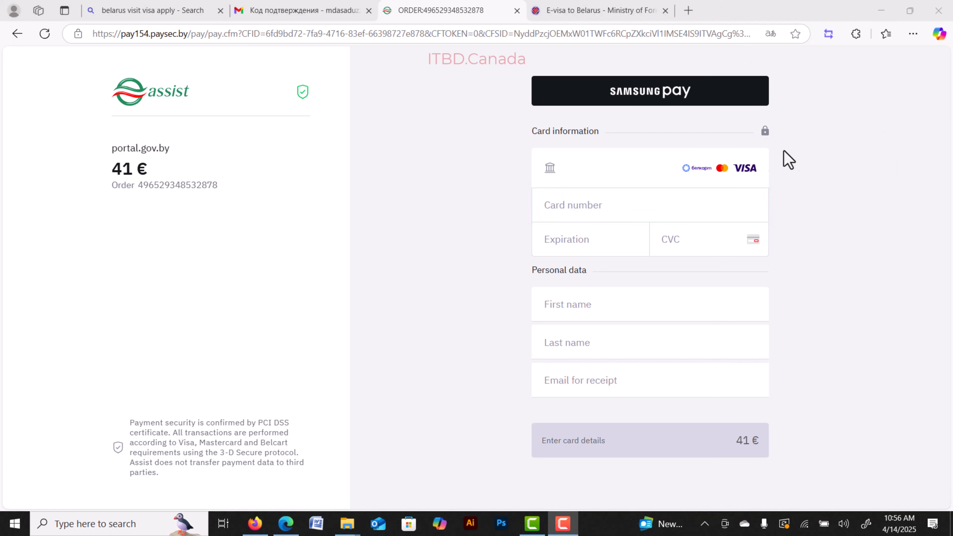